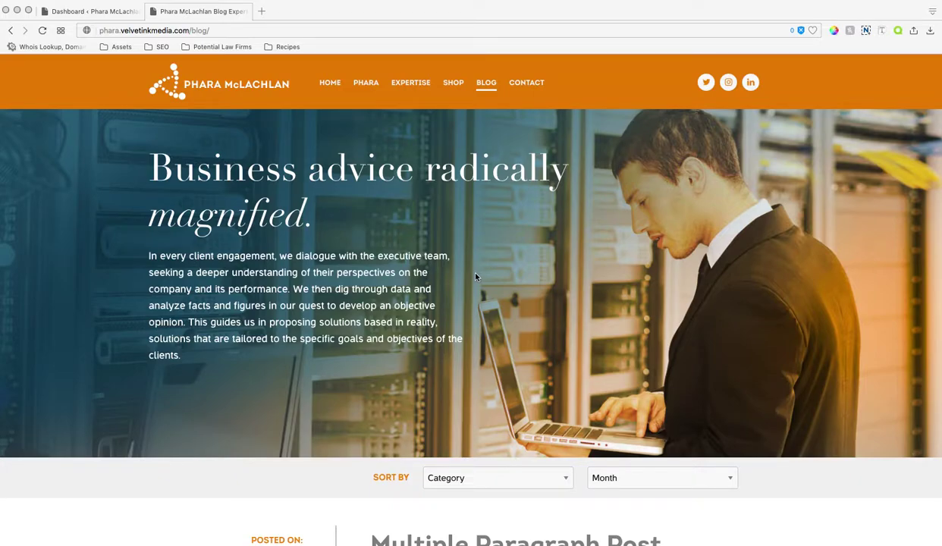
- Scroll through the posts on the live blog page, then switch to the WordPress admin Dashboard tab
scroll(476, 277, down, 5)
scroll(476, 285, down, 2)
scroll(475, 285, down, 10)
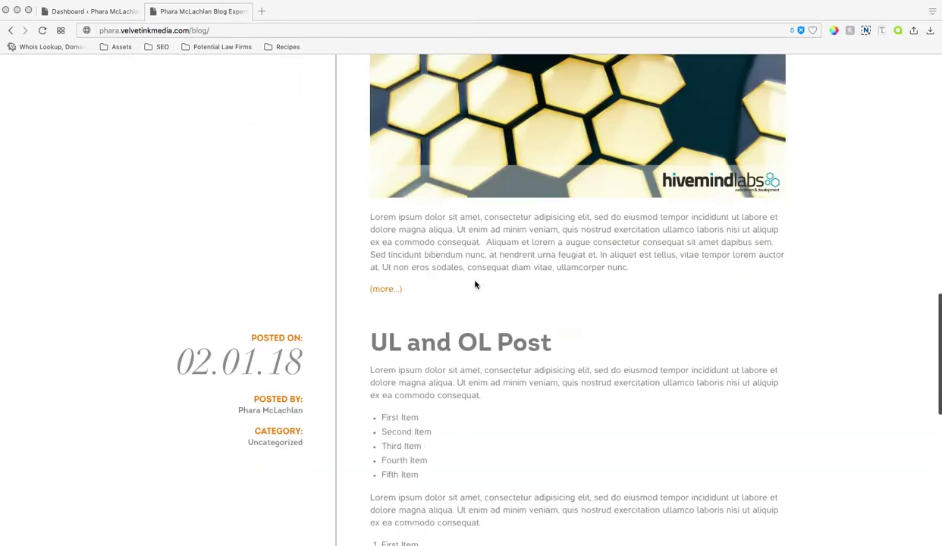
scroll(476, 284, up, 15)
click(103, 12)
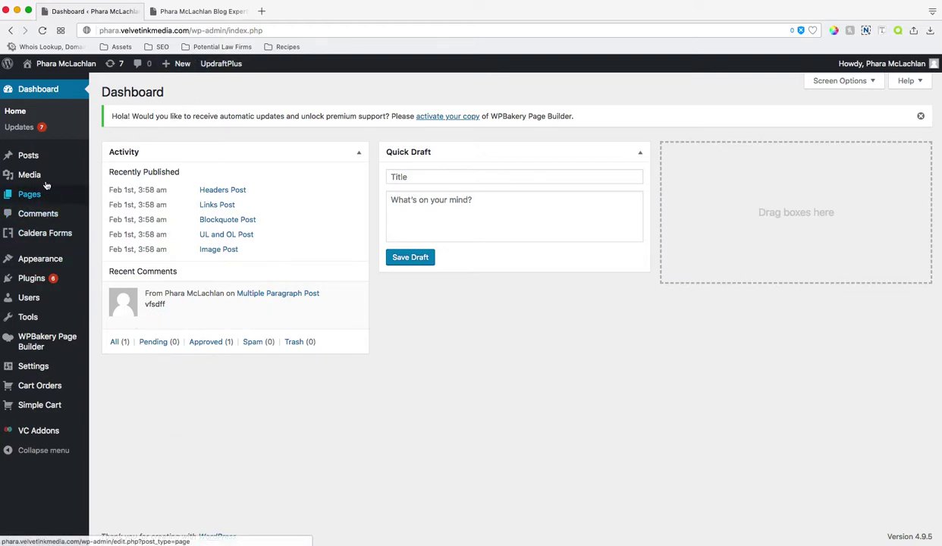
- From the Posts list of six published posts, open 'Multiple Paragraph Post' in the editor
mouse_move(31, 203)
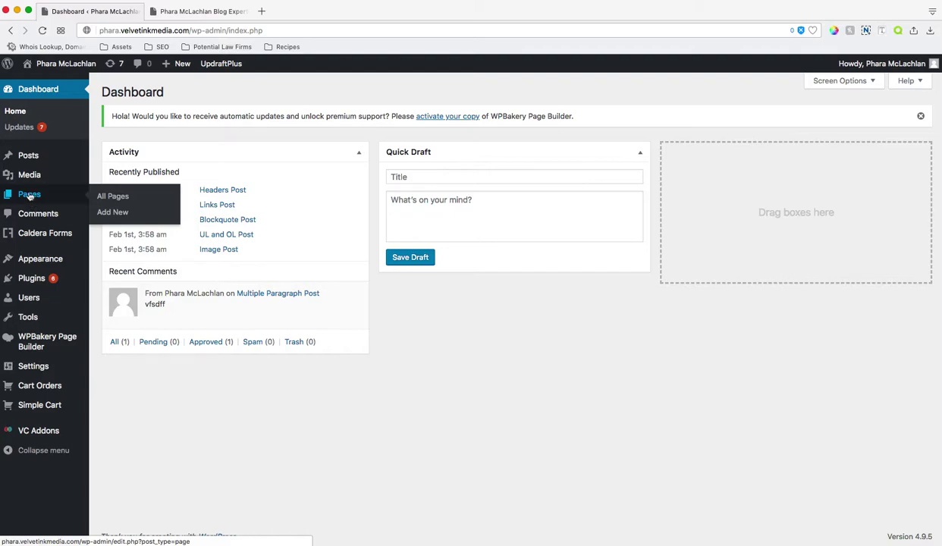
mouse_move(34, 163)
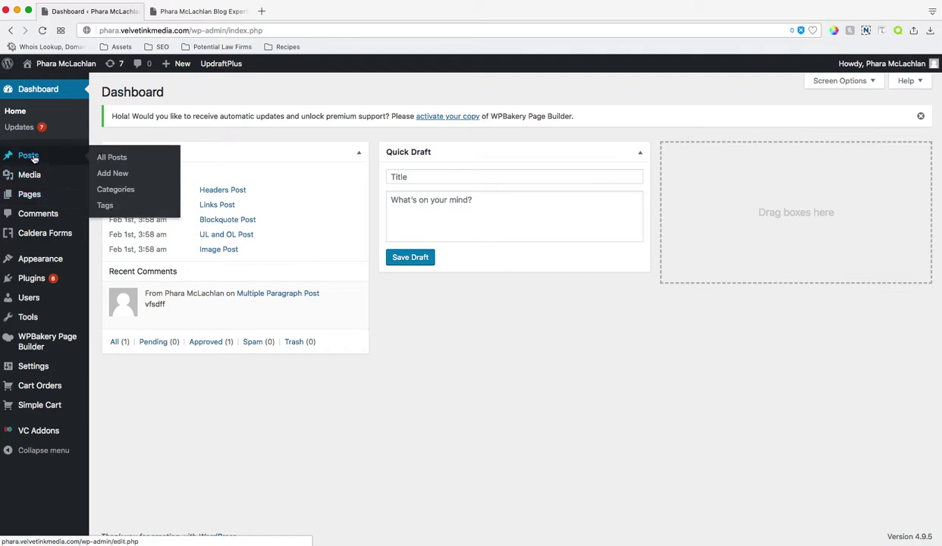
click(34, 157)
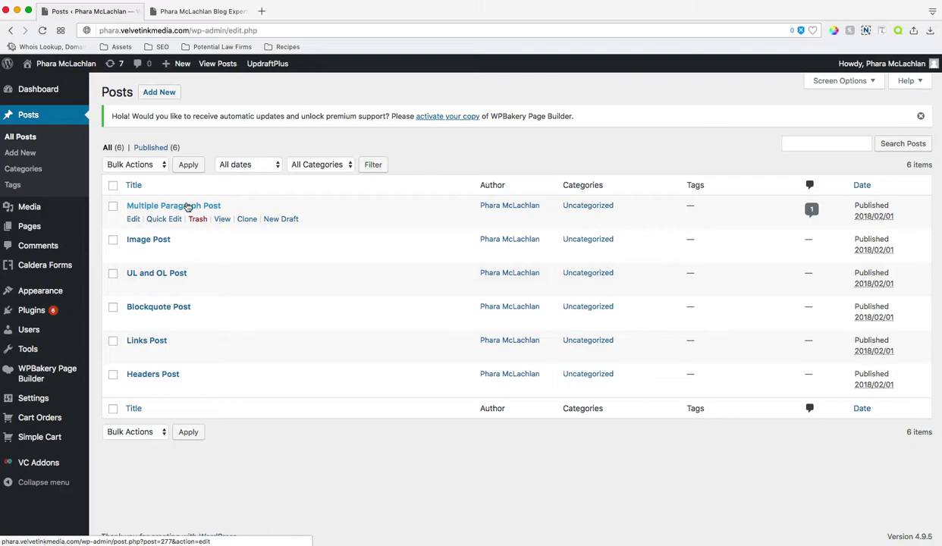
click(179, 209)
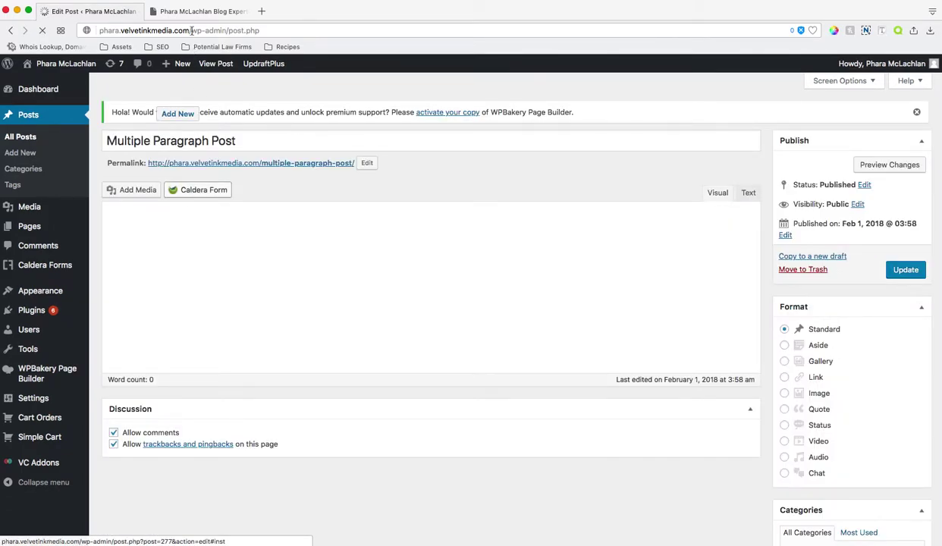
- Switch to the live blog page and scroll through the post listing
click(193, 12)
scroll(465, 250, down, 5)
scroll(490, 309, down, 10)
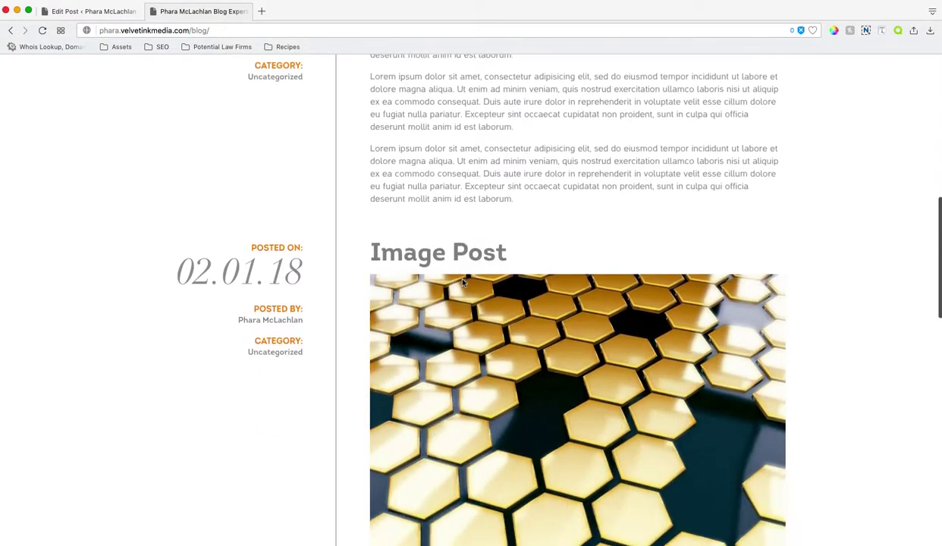
scroll(567, 201, down, 8)
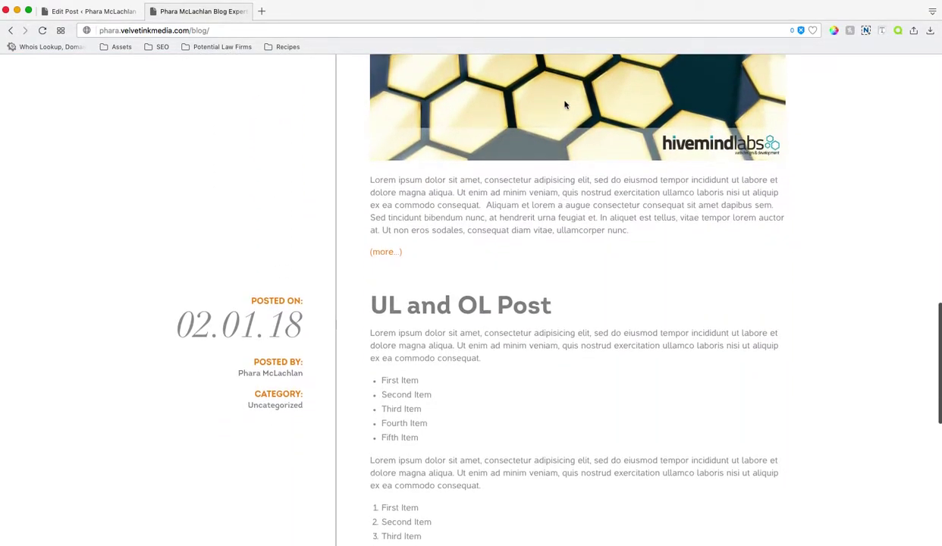
scroll(565, 206, down, 10)
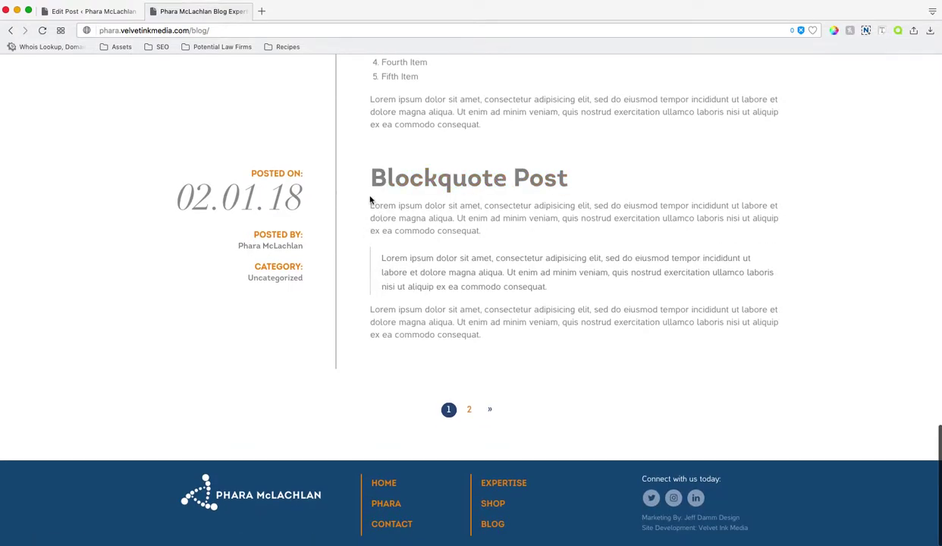
scroll(365, 242, down, 1)
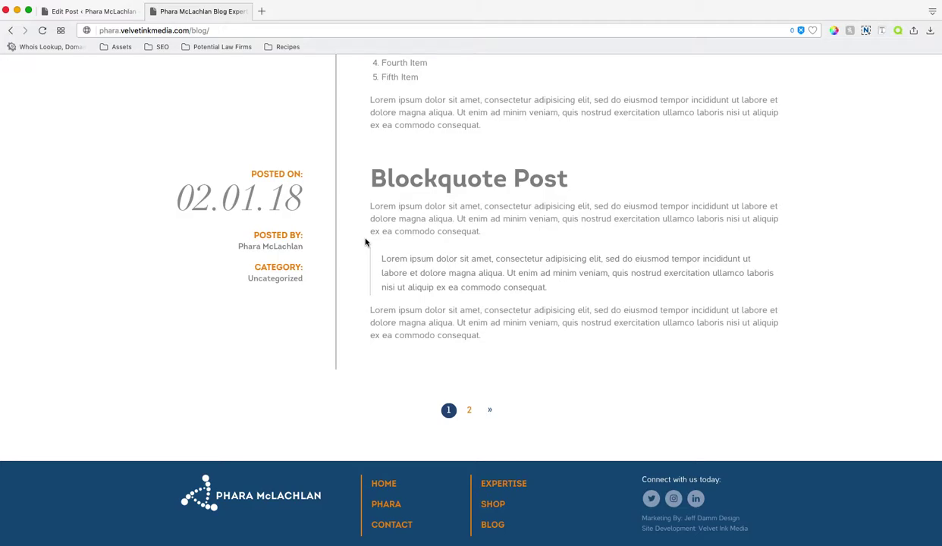
scroll(365, 242, up, 15)
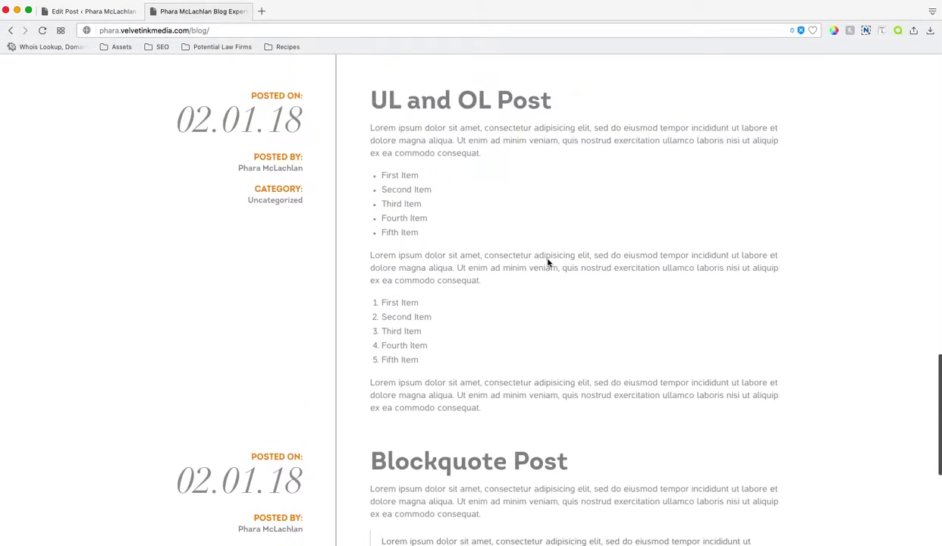
scroll(547, 260, up, 6)
scroll(543, 265, down, 5)
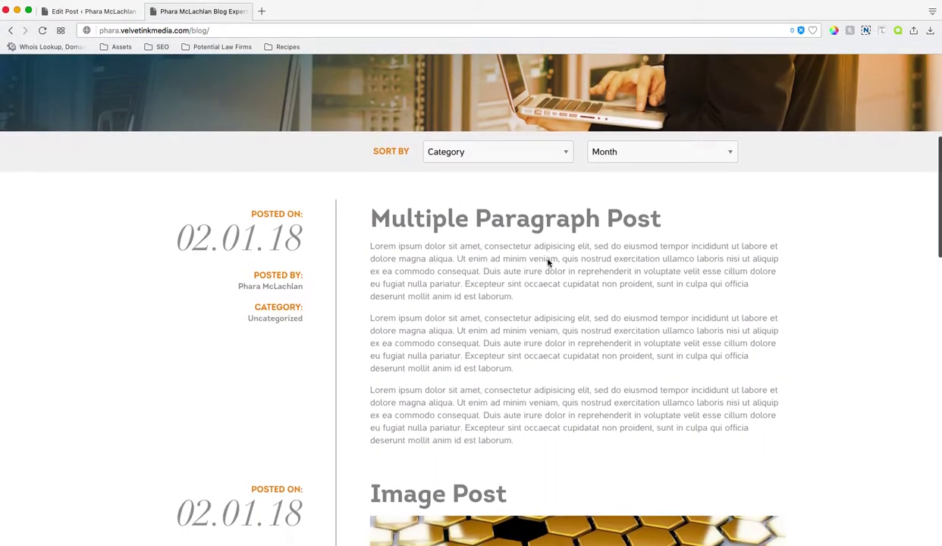
scroll(509, 326, down, 3)
scroll(509, 318, down, 12)
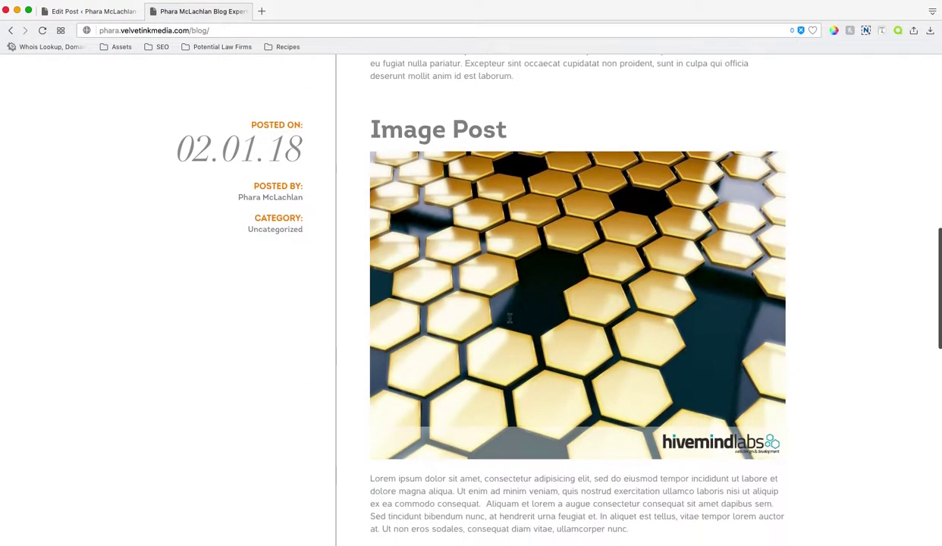
scroll(510, 321, down, 2)
scroll(509, 320, up, 13)
scroll(510, 323, down, 14)
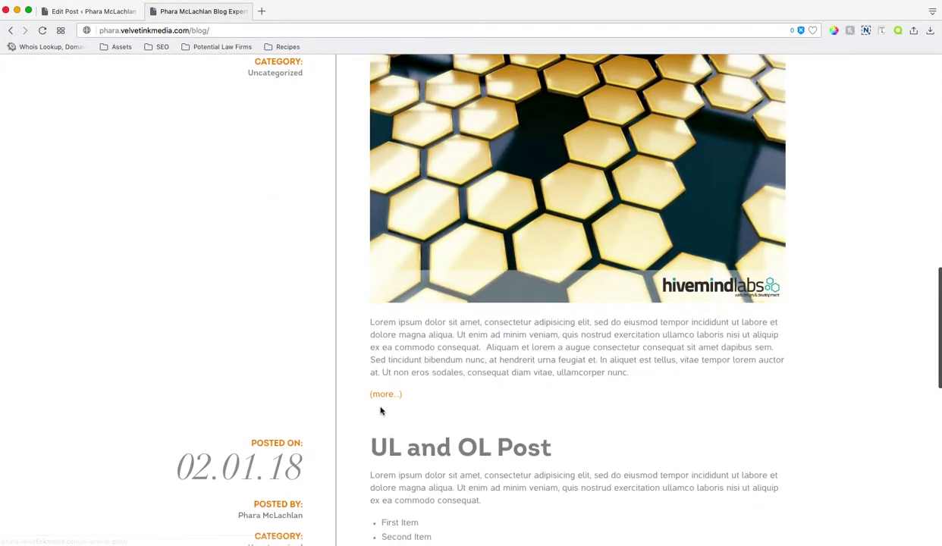
scroll(384, 400, up, 10)
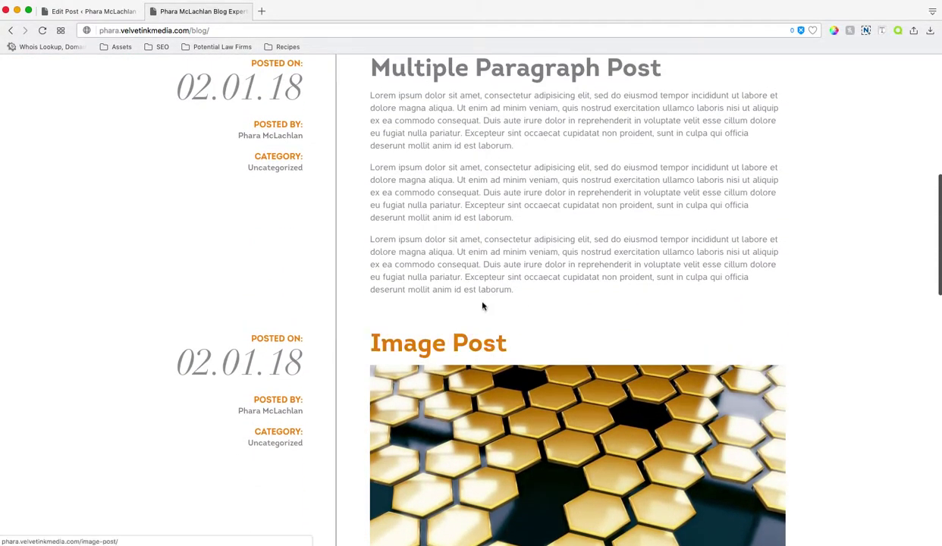
scroll(483, 305, up, 2)
scroll(483, 380, down, 12)
- Read the full Image Post past its (more...) link, then go back to the blog listing
click(386, 409)
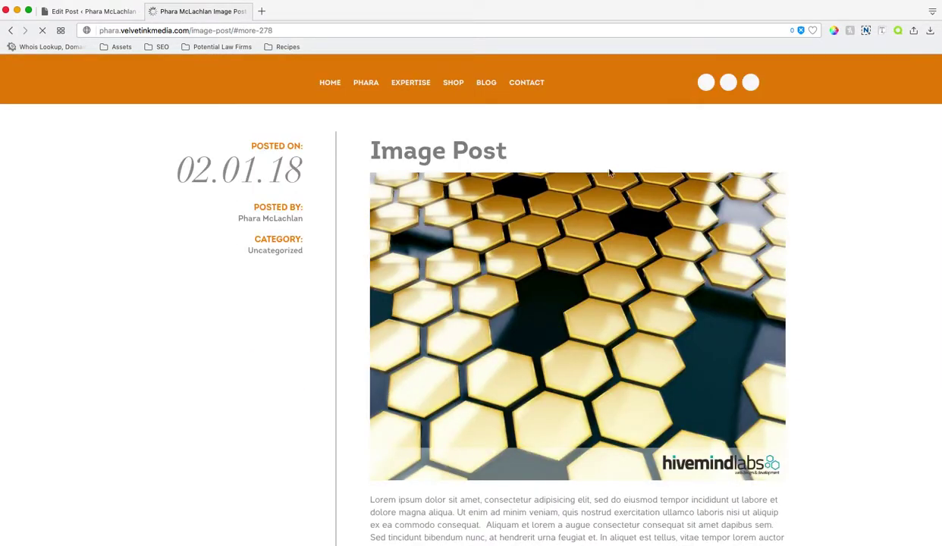
scroll(586, 194, down, 9)
scroll(585, 196, up, 2)
scroll(586, 196, up, 5)
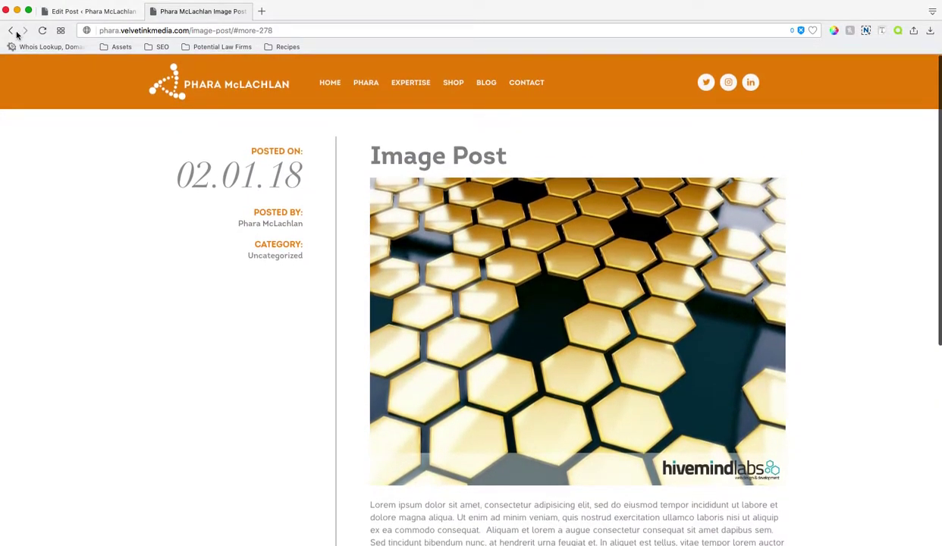
click(11, 31)
scroll(470, 412, up, 13)
scroll(469, 412, up, 3)
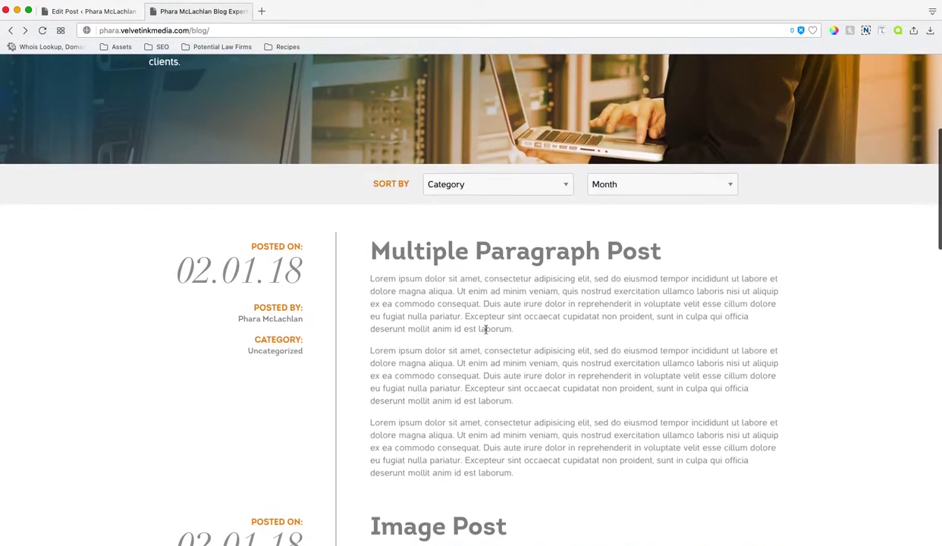
- In the post editor, uncheck Uncategorized and check News in the Categories box
click(80, 11)
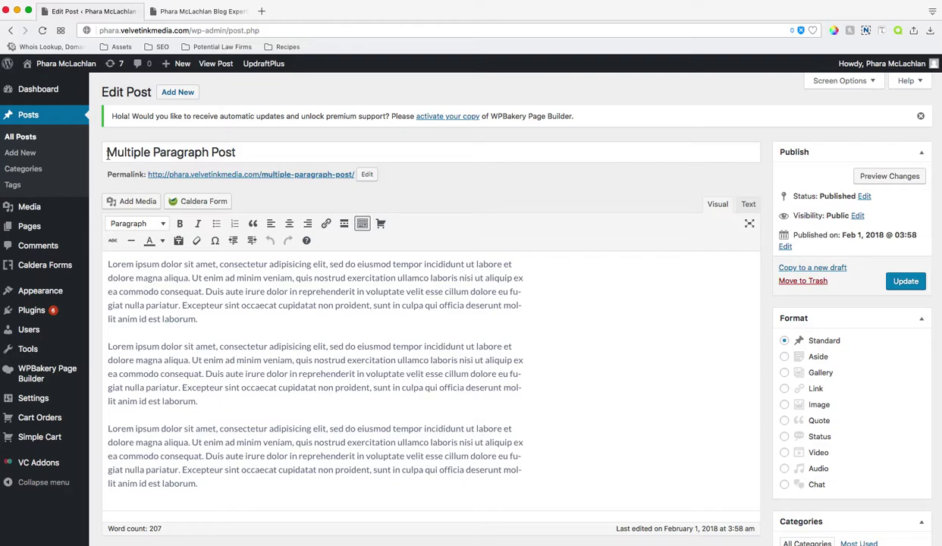
drag(107, 152, 248, 156)
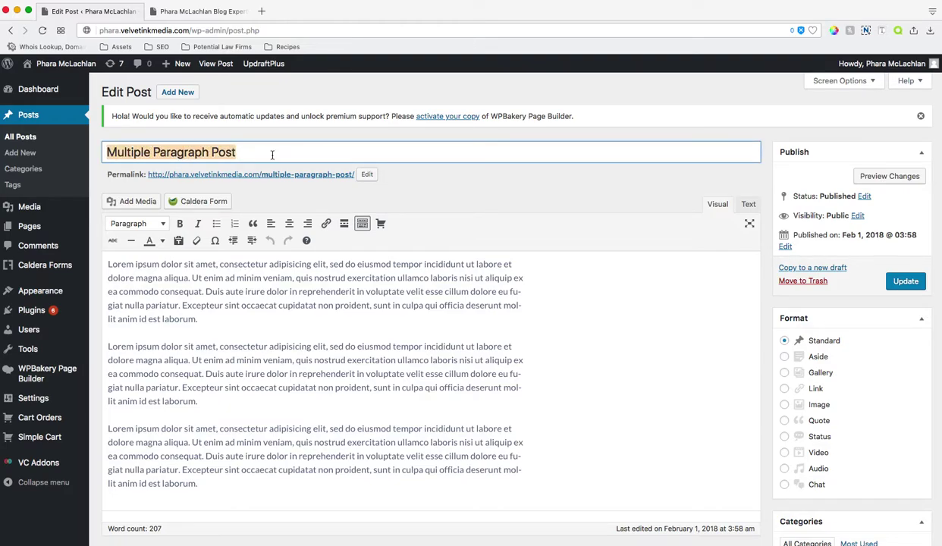
scroll(759, 196, down, 5)
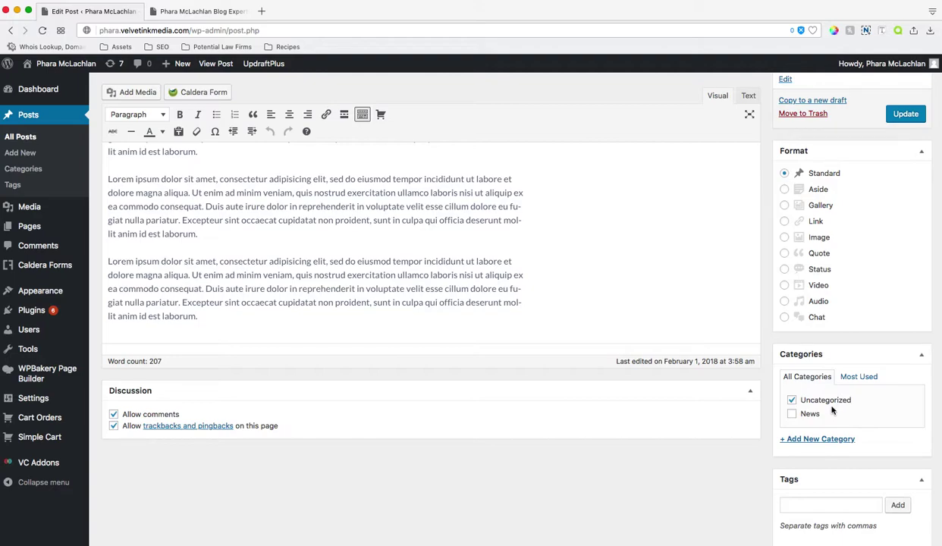
click(792, 399)
click(792, 414)
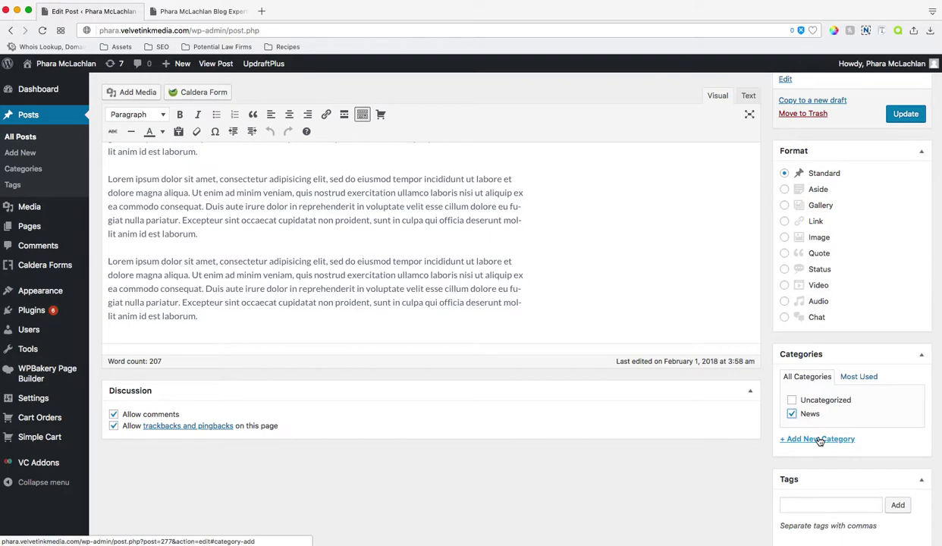
- Create a new 'Business' category checked alongside News, and Update the post
click(195, 10)
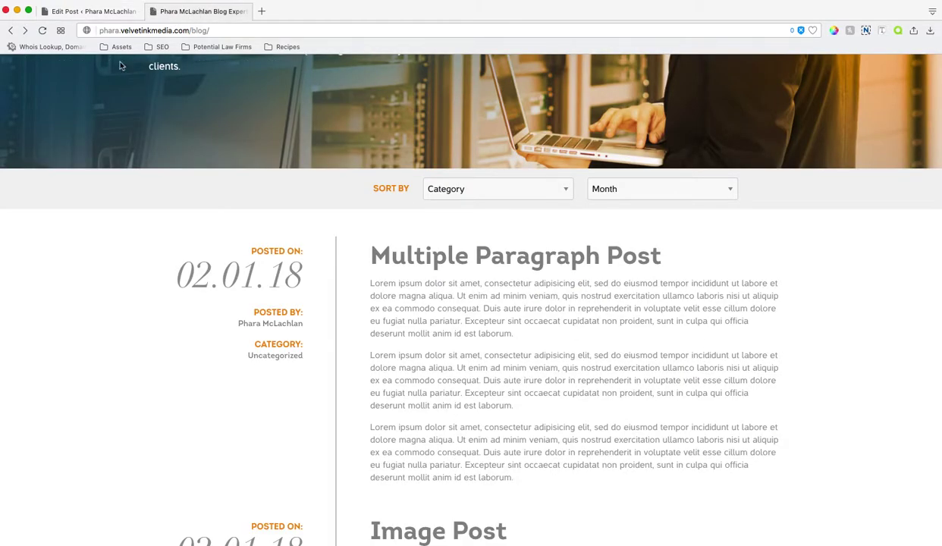
click(91, 11)
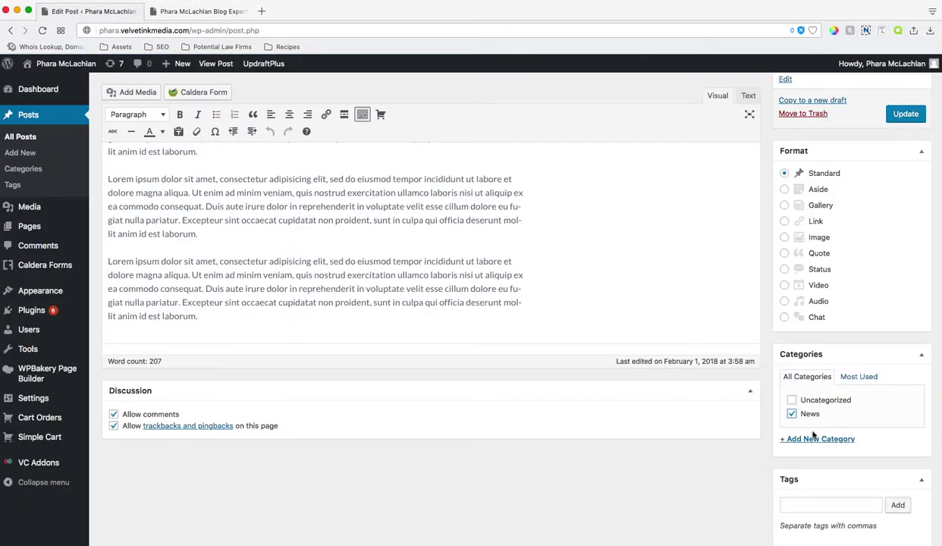
click(817, 438)
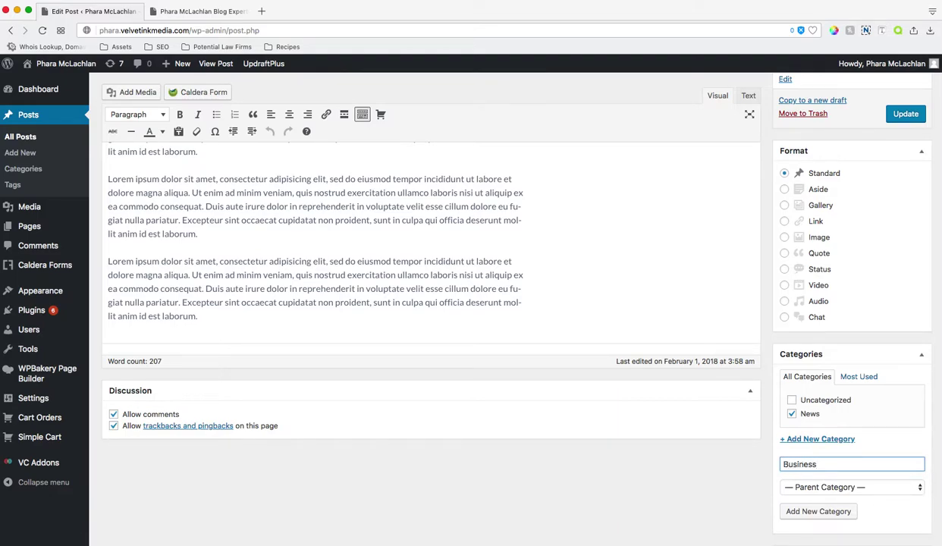
click(827, 513)
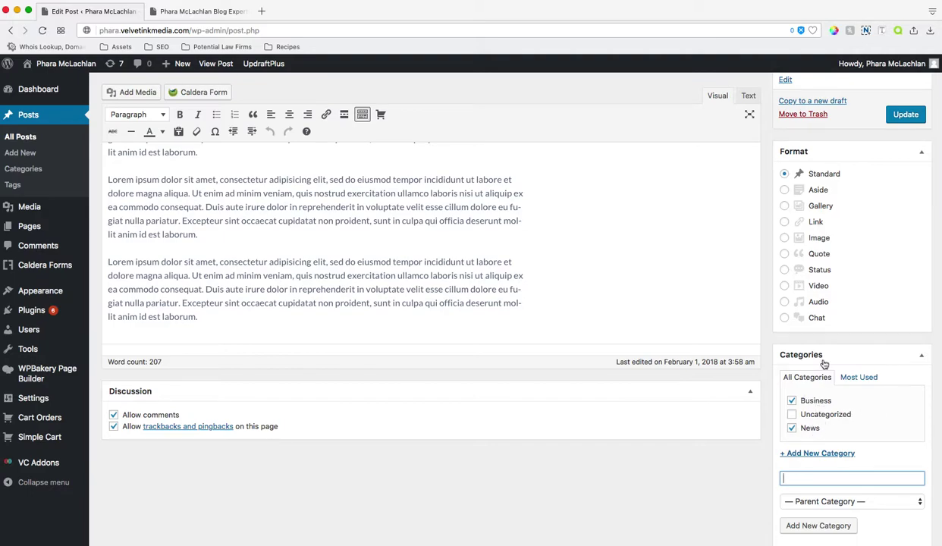
click(905, 115)
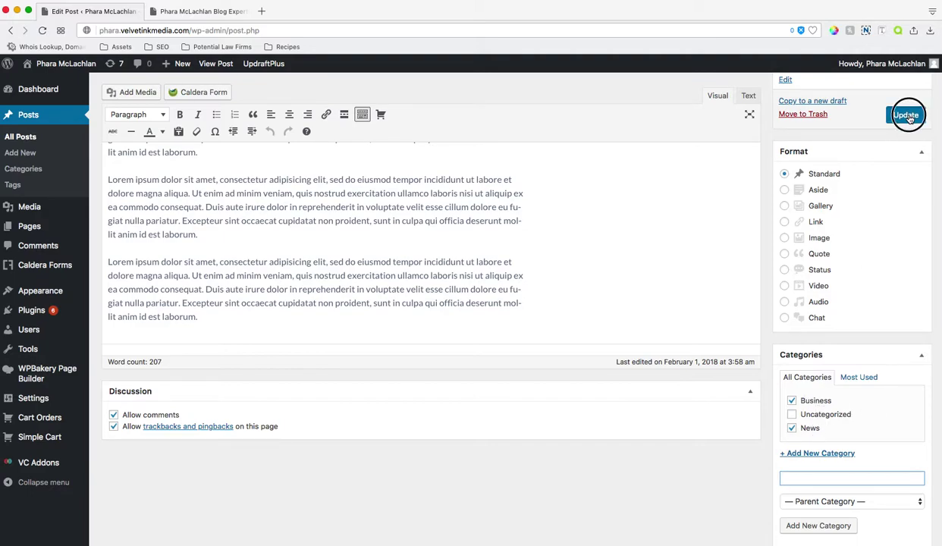
- Reload the live blog and scroll through the updated 'Multiple Paragraph Post'
click(197, 12)
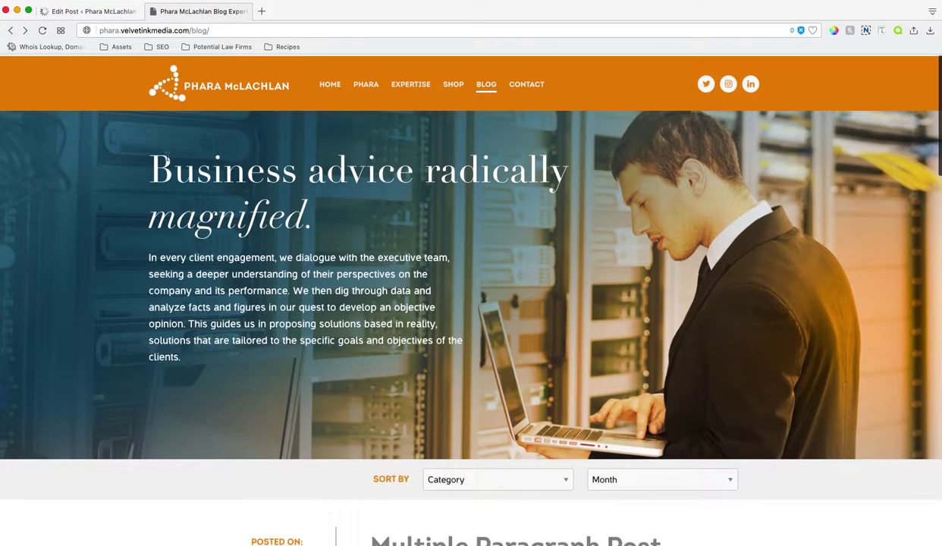
click(41, 30)
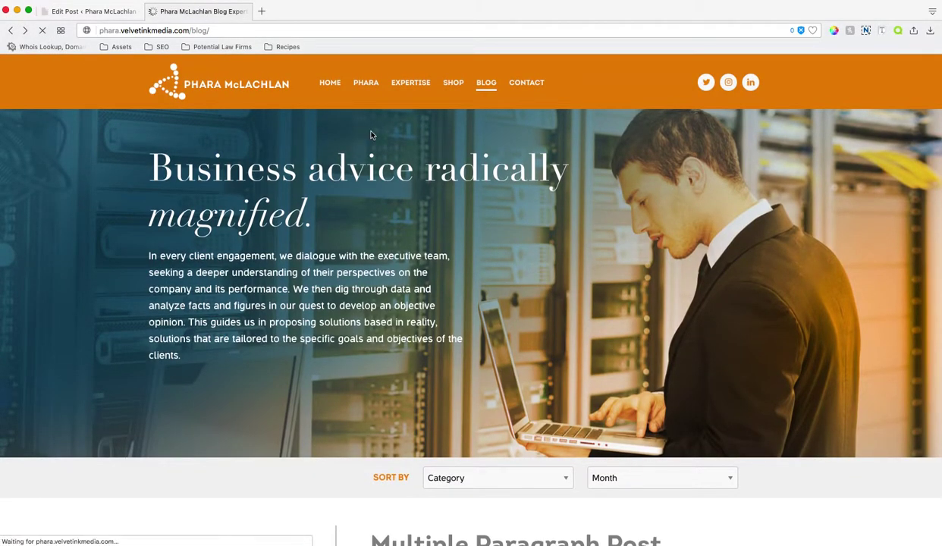
scroll(557, 129, down, 5)
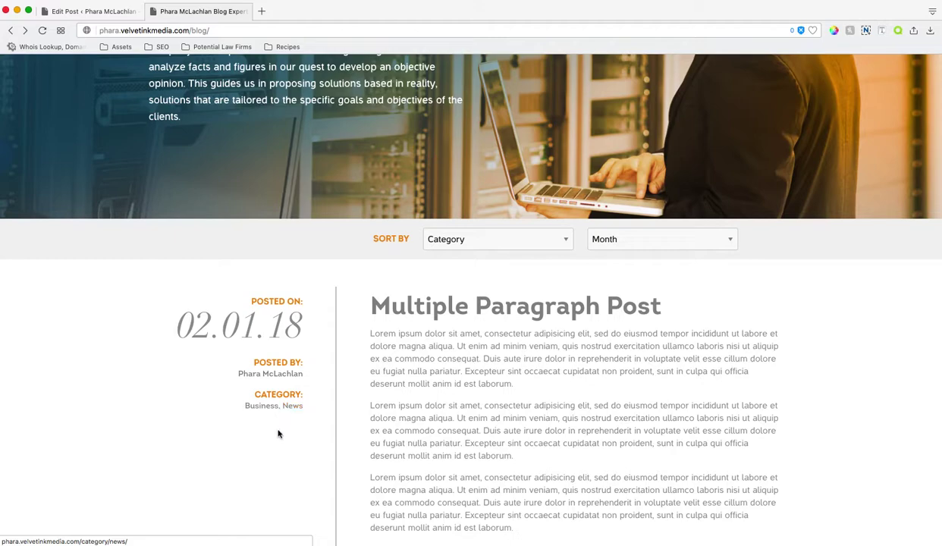
scroll(273, 430, down, 1)
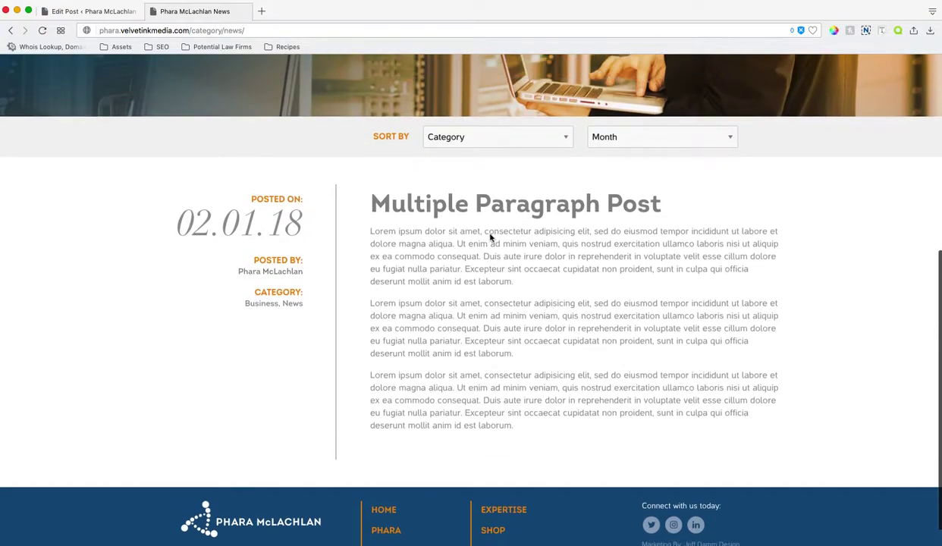
scroll(490, 236, up, 1)
scroll(490, 235, up, 3)
- Return from the News category page to the blog listing, then go back to the post editor
click(11, 31)
scroll(334, 222, up, 4)
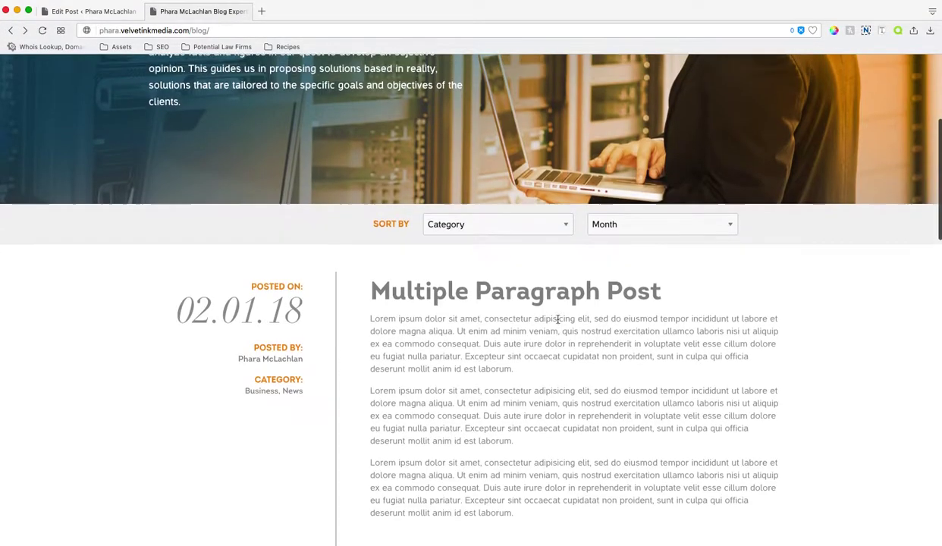
scroll(233, 229, down, 5)
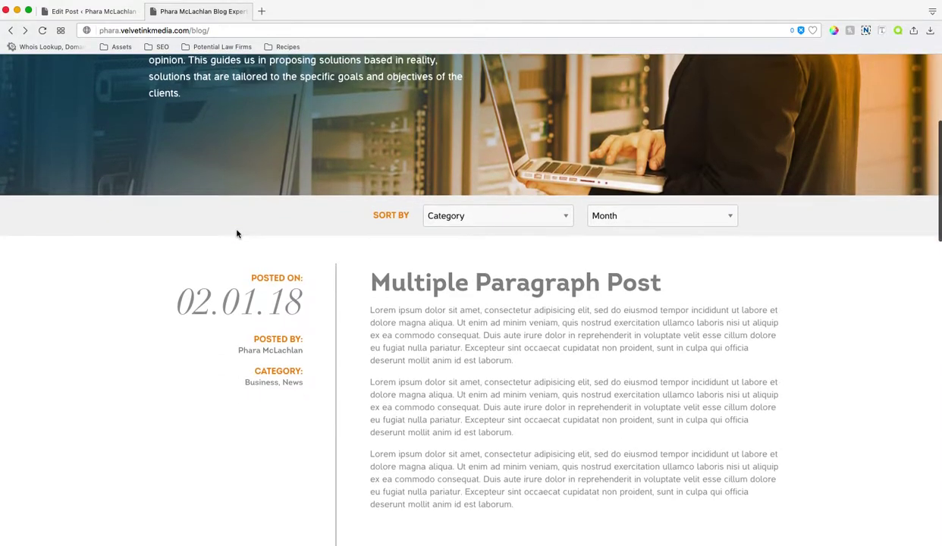
scroll(235, 233, down, 4)
scroll(237, 235, up, 4)
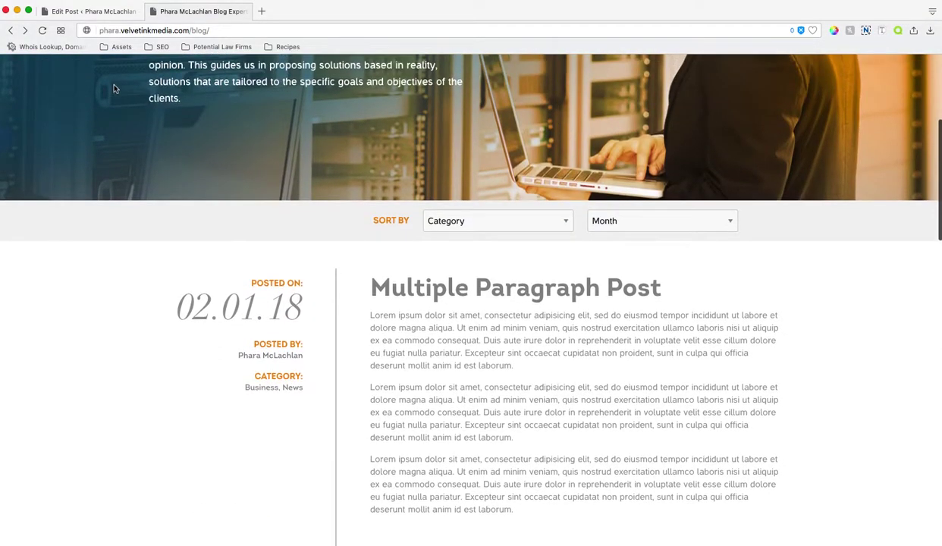
click(110, 15)
scroll(676, 368, down, 4)
scroll(676, 368, up, 4)
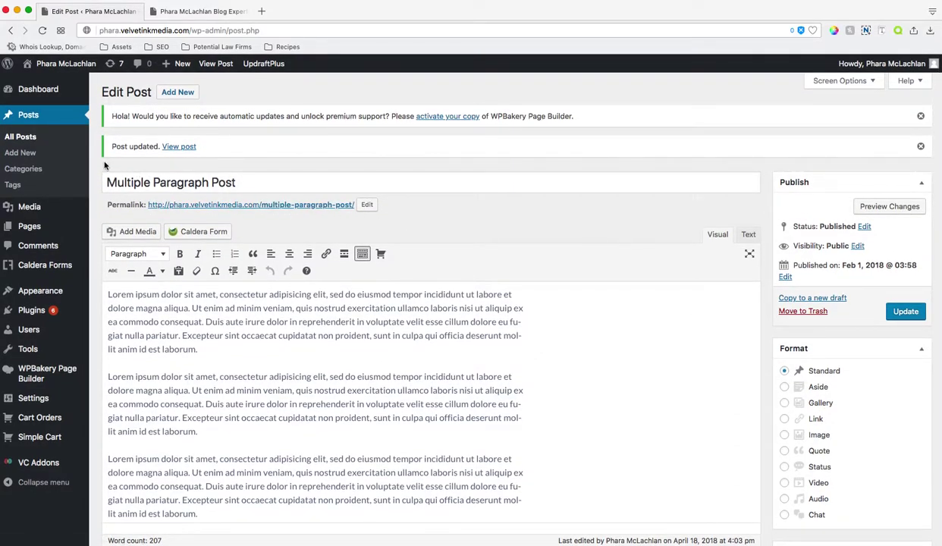
click(24, 169)
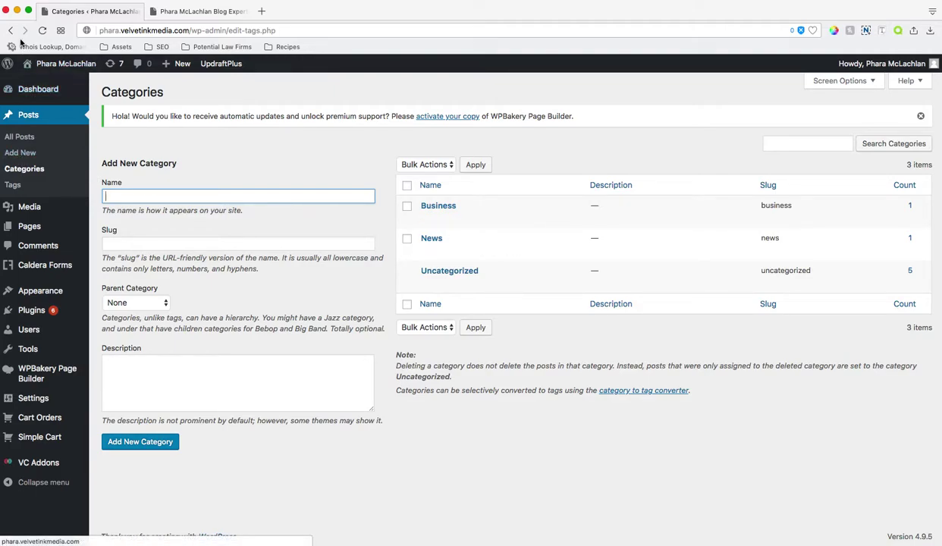
click(20, 136)
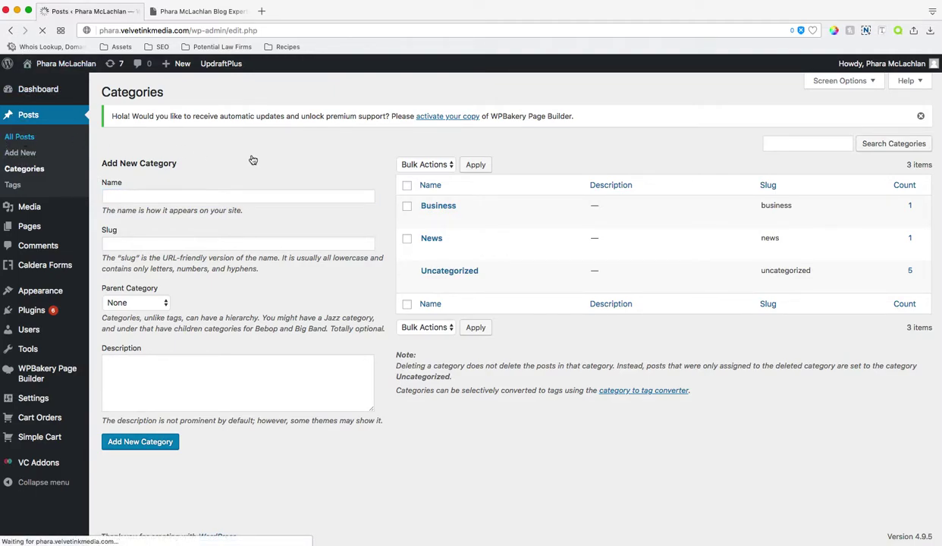
click(169, 208)
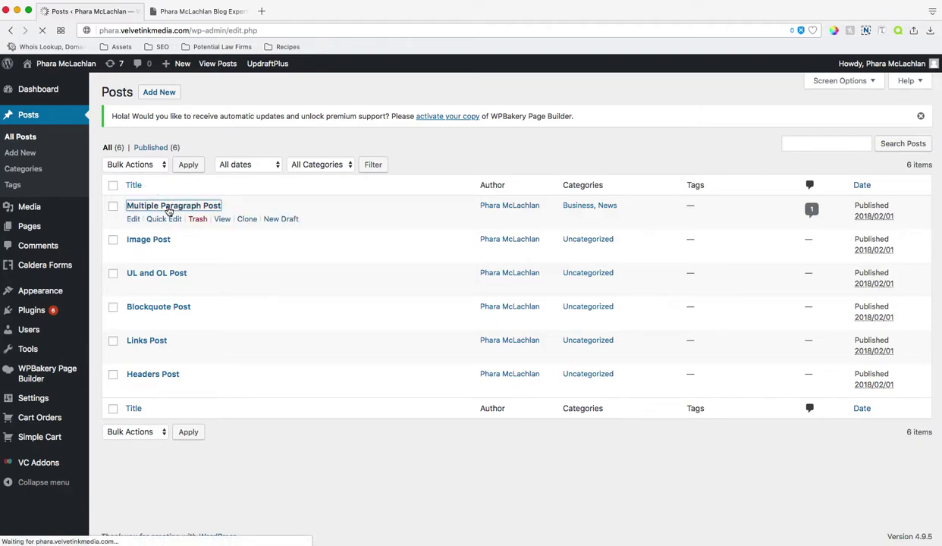
scroll(565, 216, down, 3)
scroll(574, 221, up, 3)
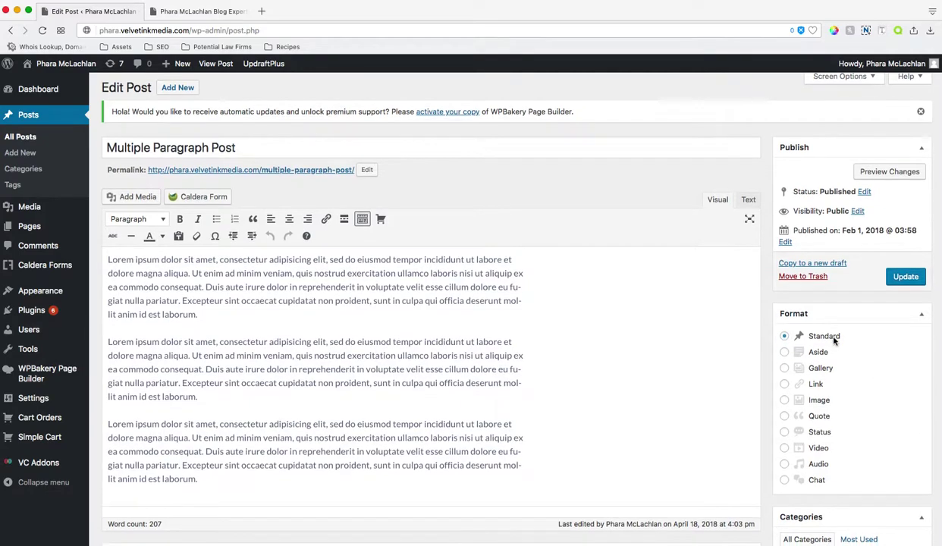
scroll(736, 342, down, 5)
scroll(727, 347, up, 3)
- Add an empty paragraph above the first paragraph and open the Add Media library
click(212, 12)
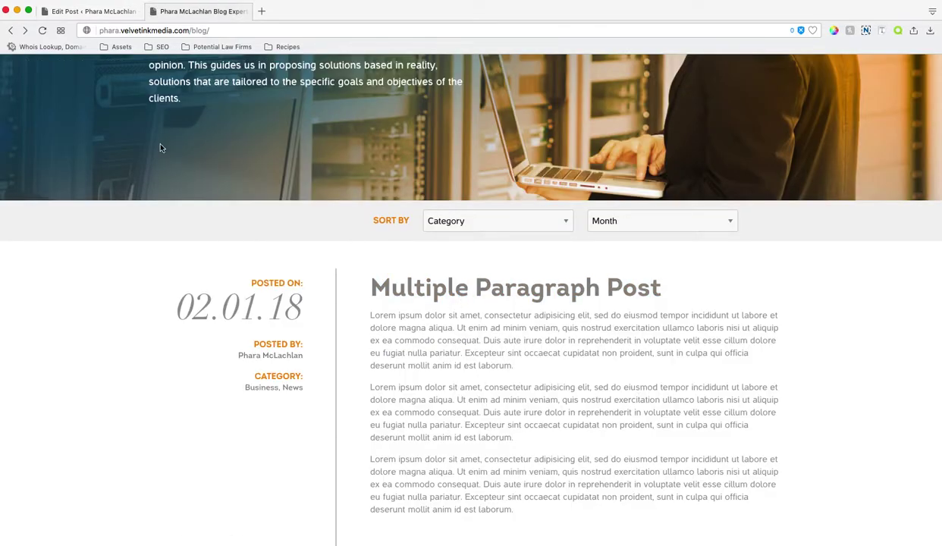
click(100, 11)
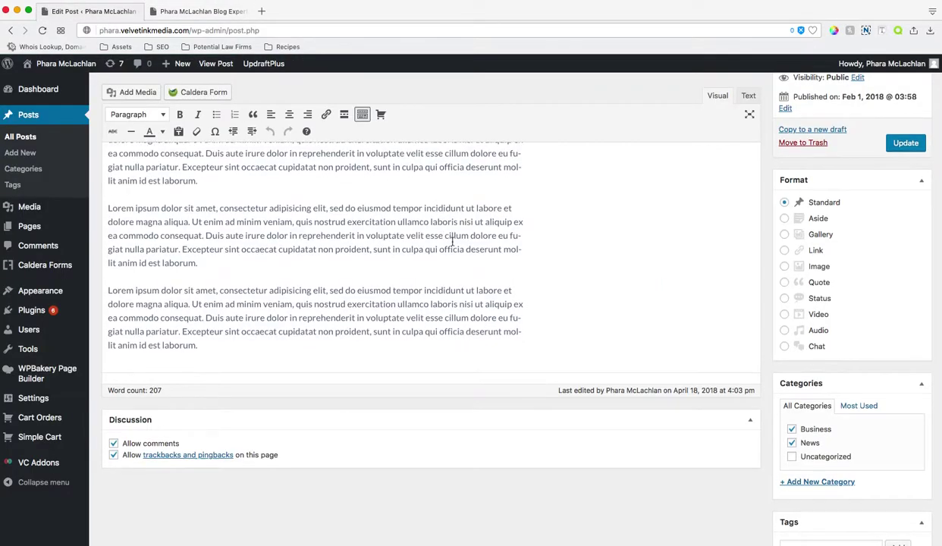
scroll(452, 237, up, 5)
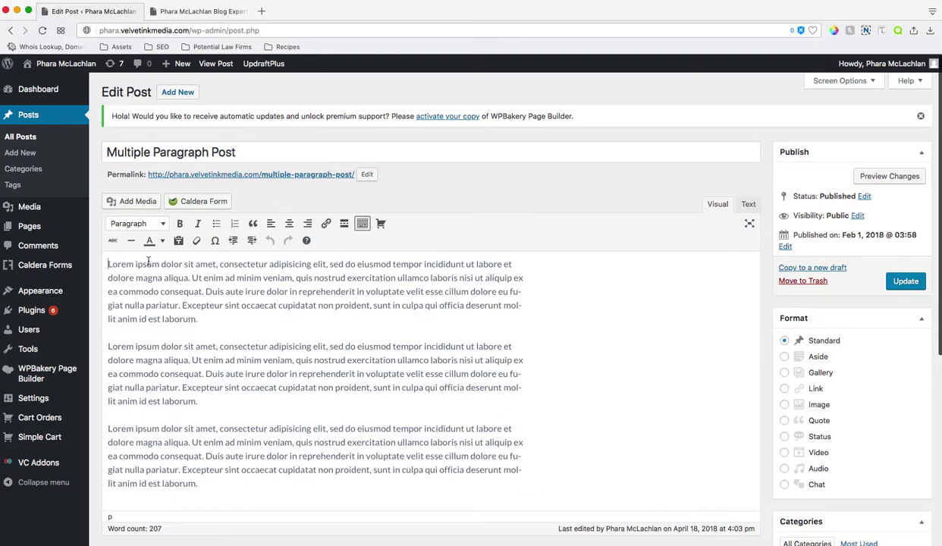
key(Return)
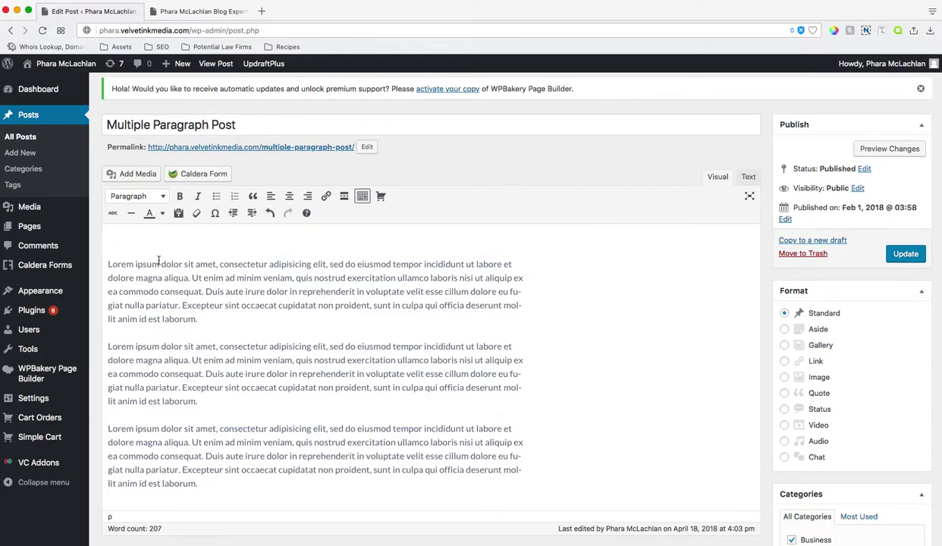
scroll(227, 267, up, 1)
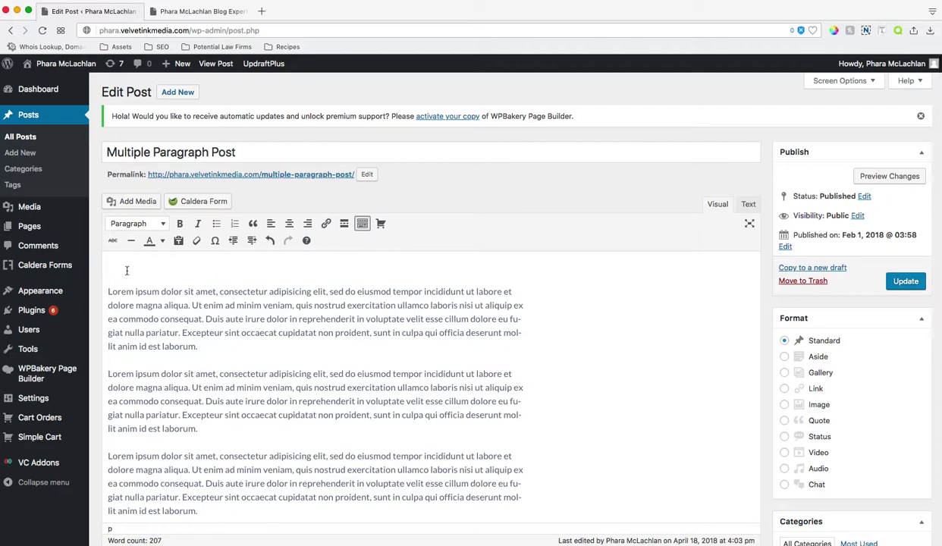
click(135, 201)
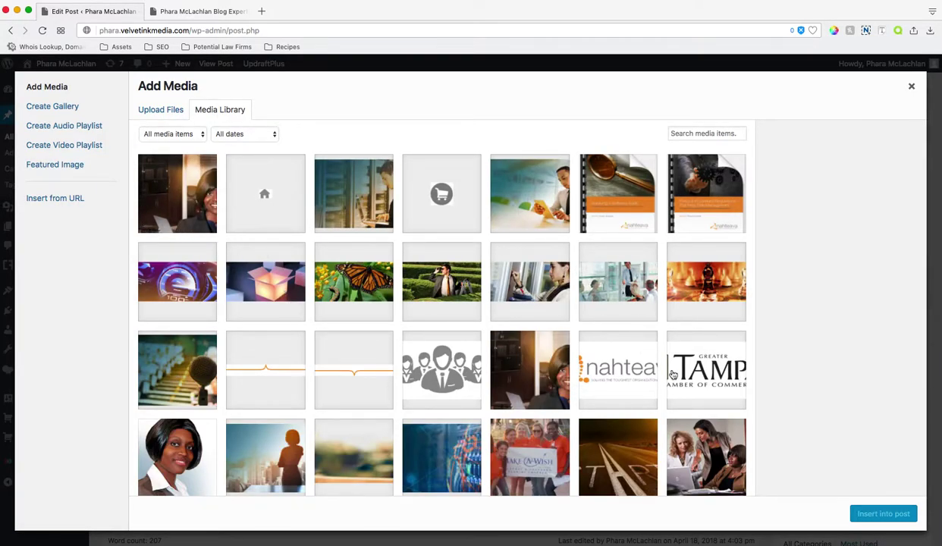
- Insert pharaStore.jpg rather than area01.jpg at the top of the post body, then Update
click(702, 305)
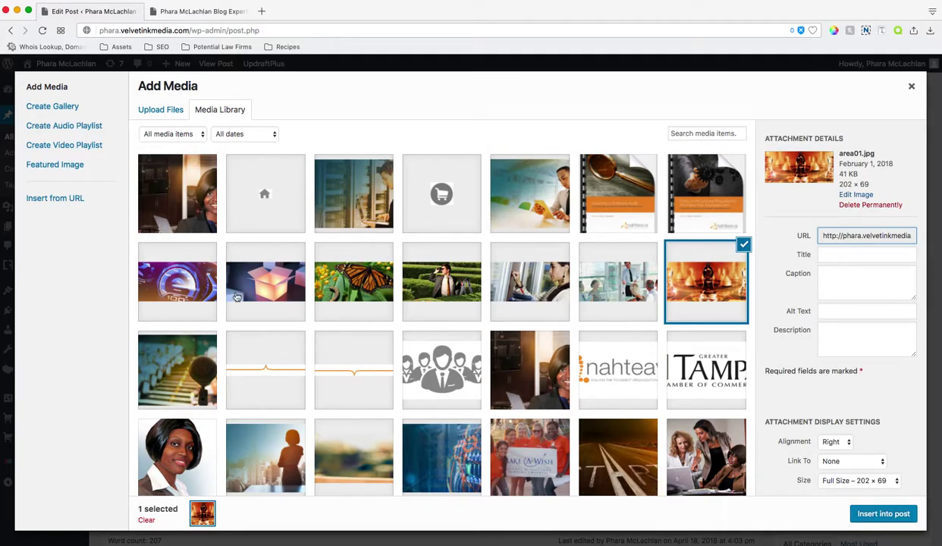
click(548, 205)
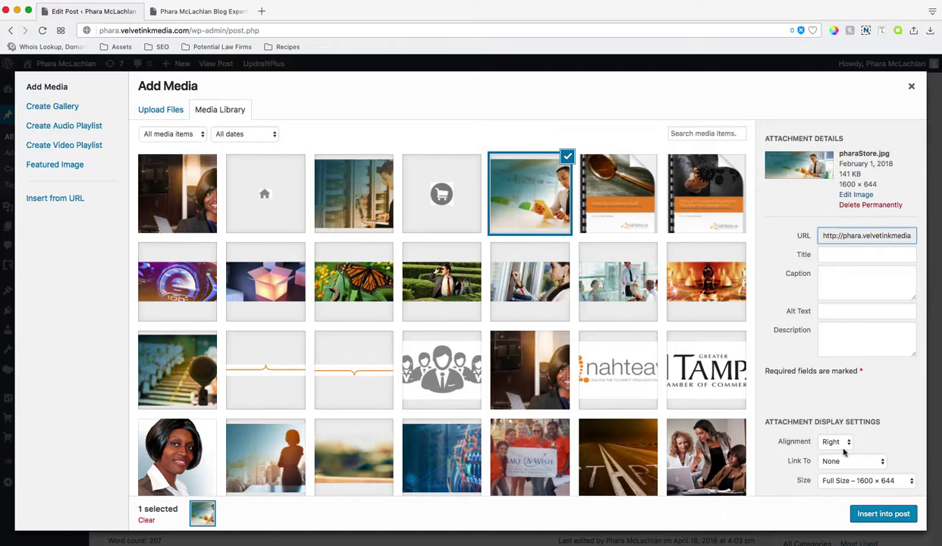
click(874, 514)
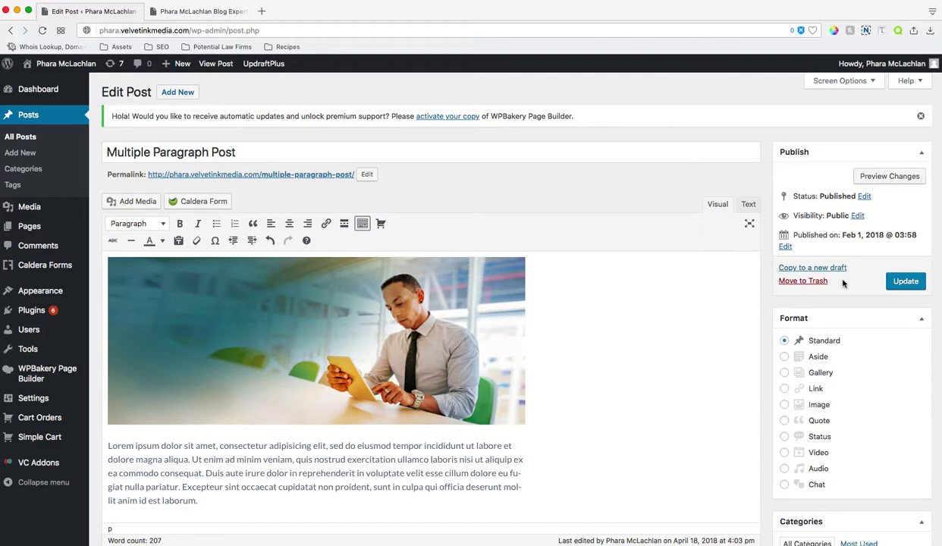
click(906, 282)
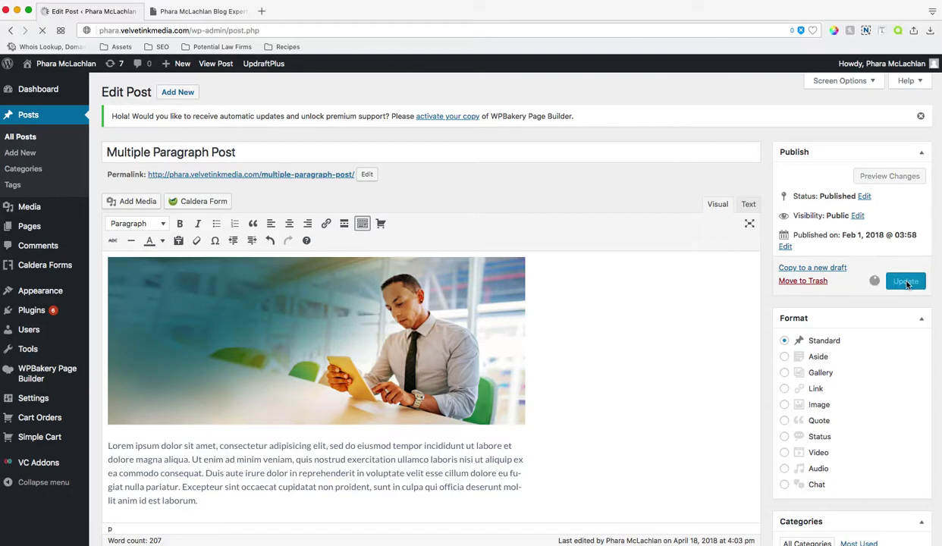
click(213, 13)
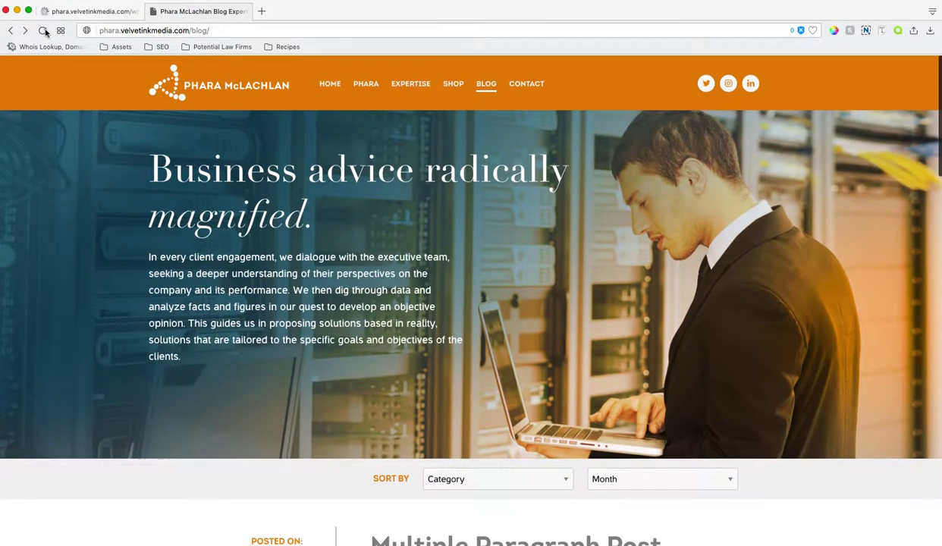
click(43, 30)
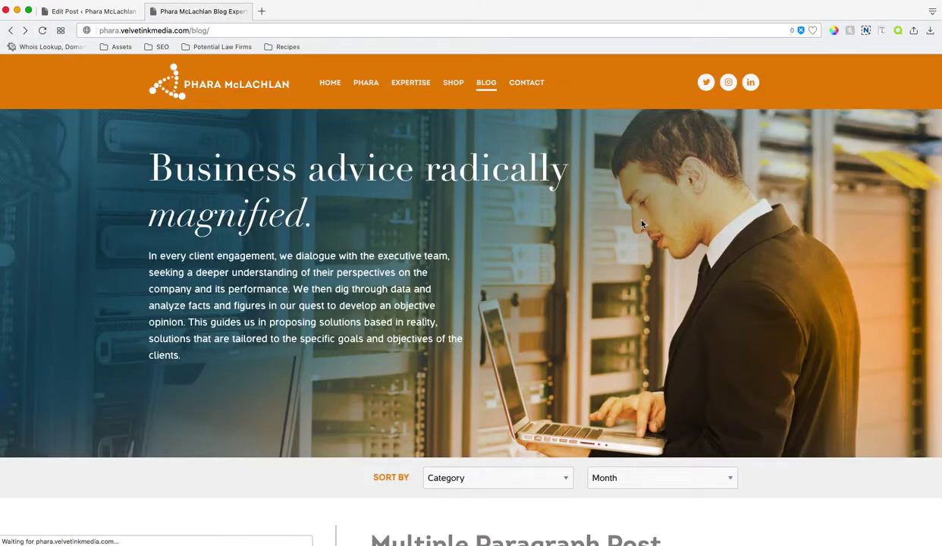
scroll(641, 224, down, 5)
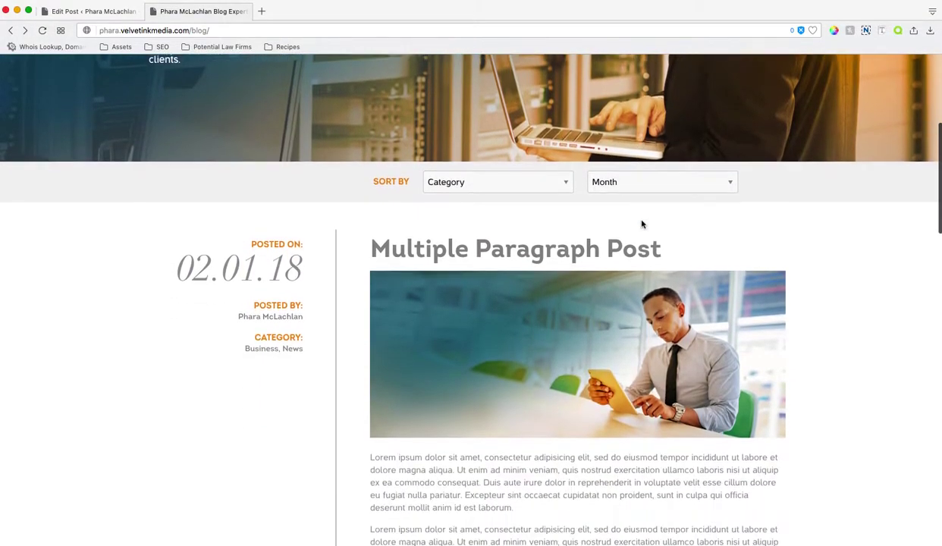
scroll(641, 224, down, 5)
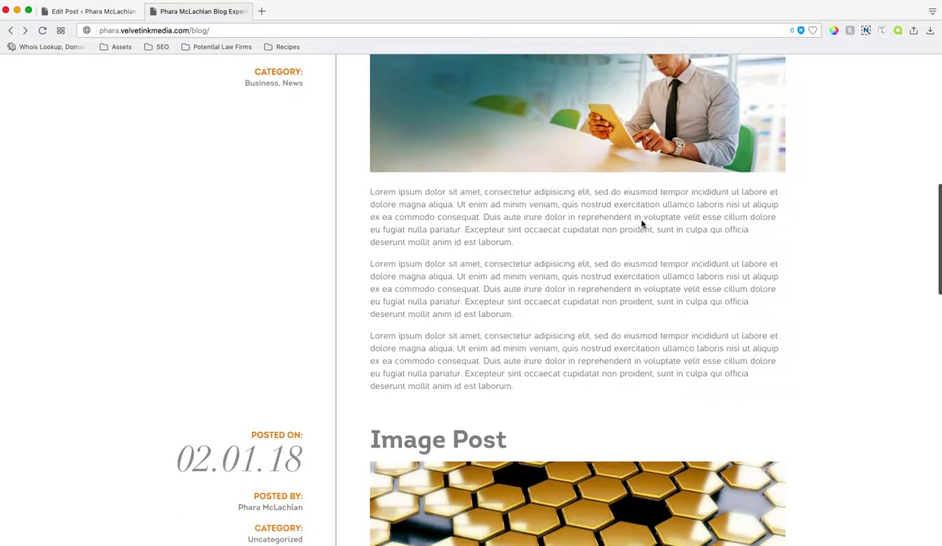
scroll(640, 224, up, 4)
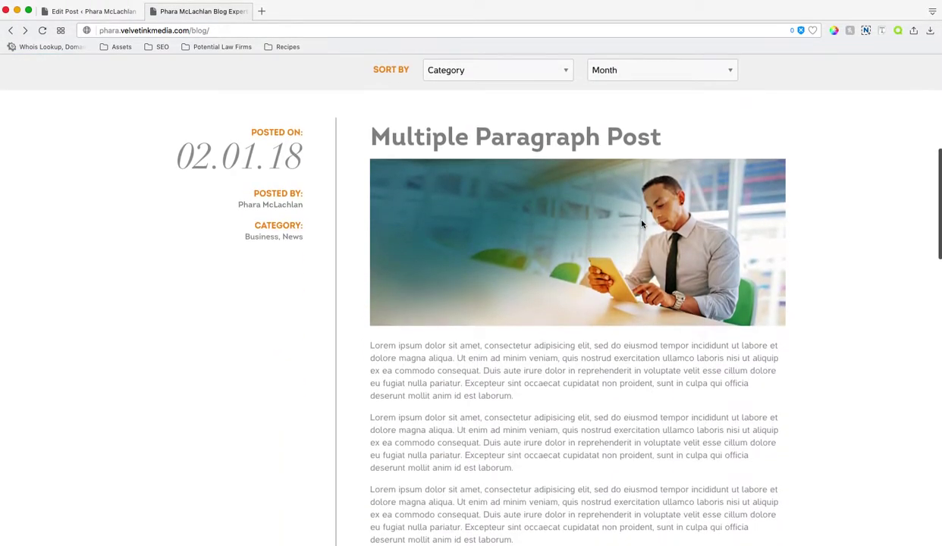
scroll(465, 431, down, 1)
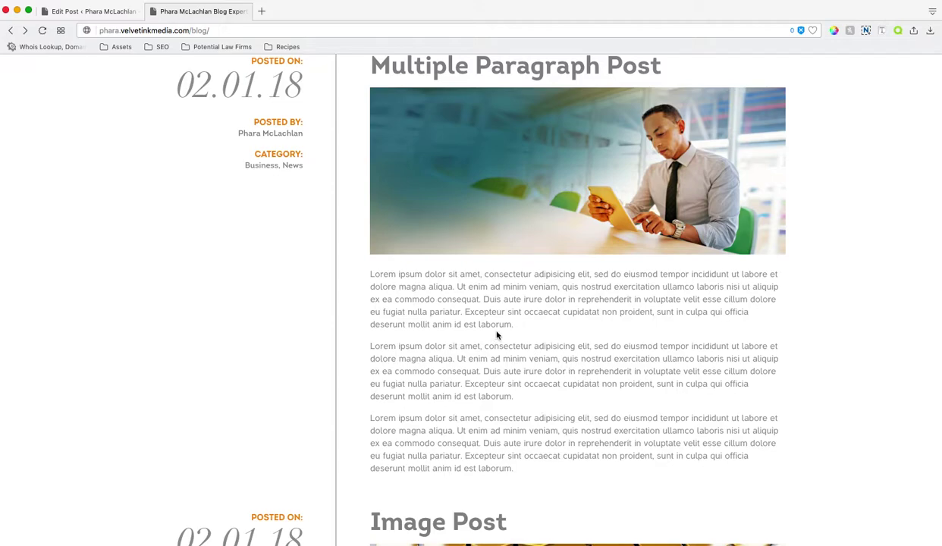
scroll(581, 327, up, 3)
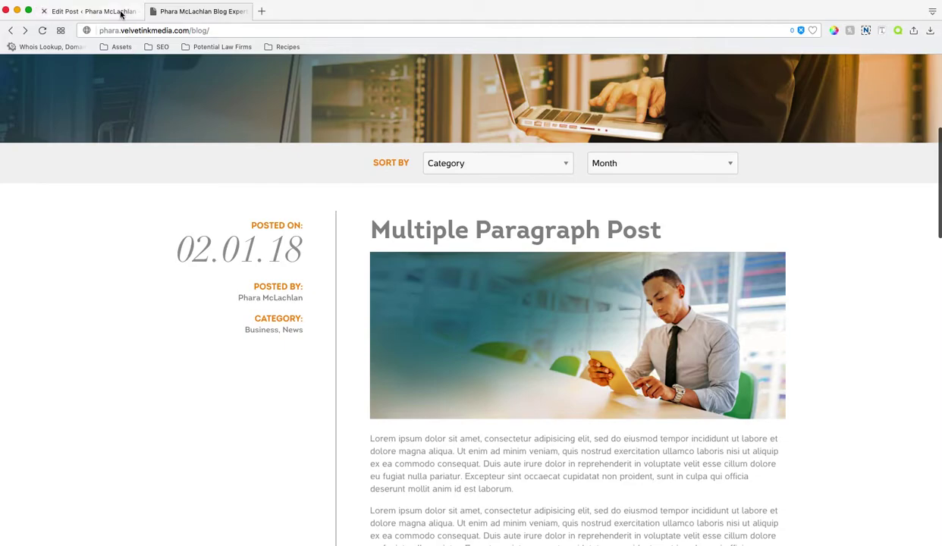
click(121, 14)
scroll(380, 147, down, 4)
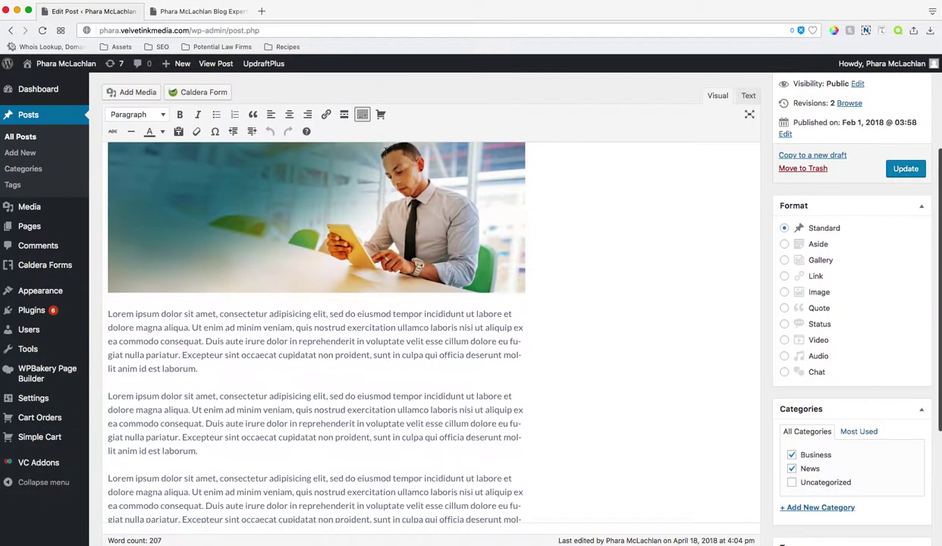
- Insert a Read More break in a new empty line after the first paragraph
click(213, 357)
key(Return)
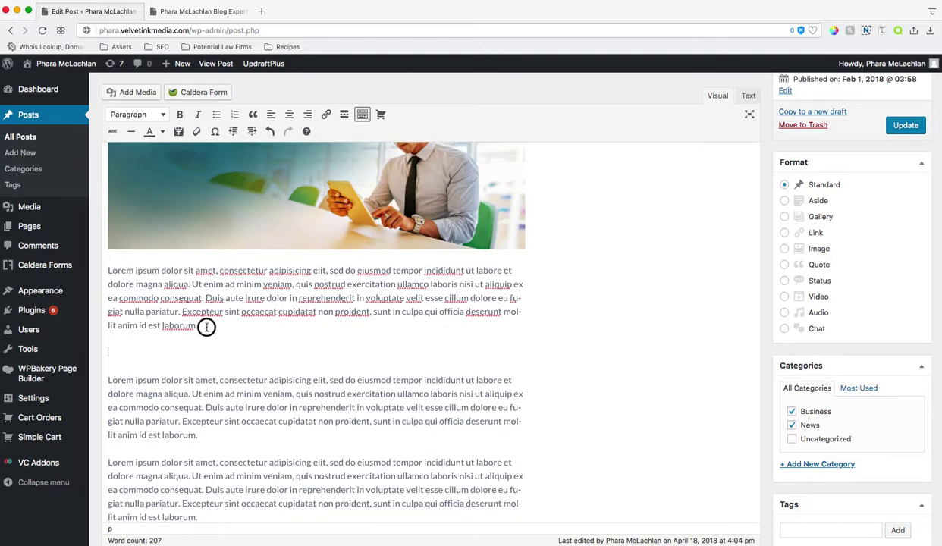
drag(198, 326, 104, 271)
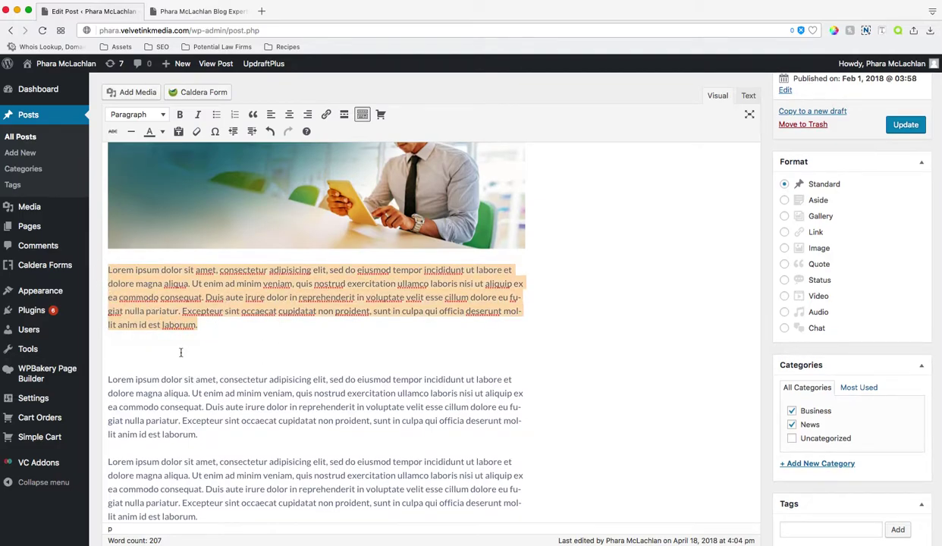
scroll(180, 350, down, 2)
click(121, 315)
scroll(228, 314, up, 10)
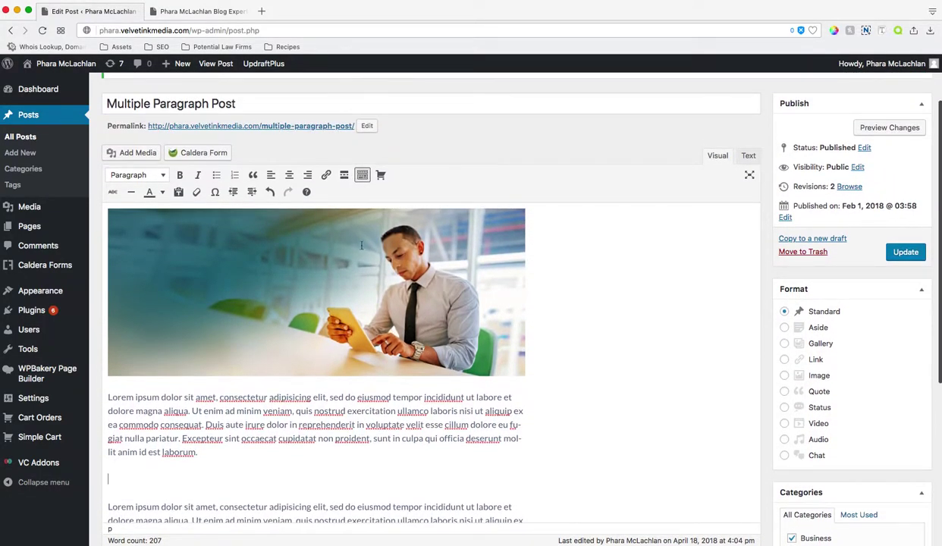
click(345, 175)
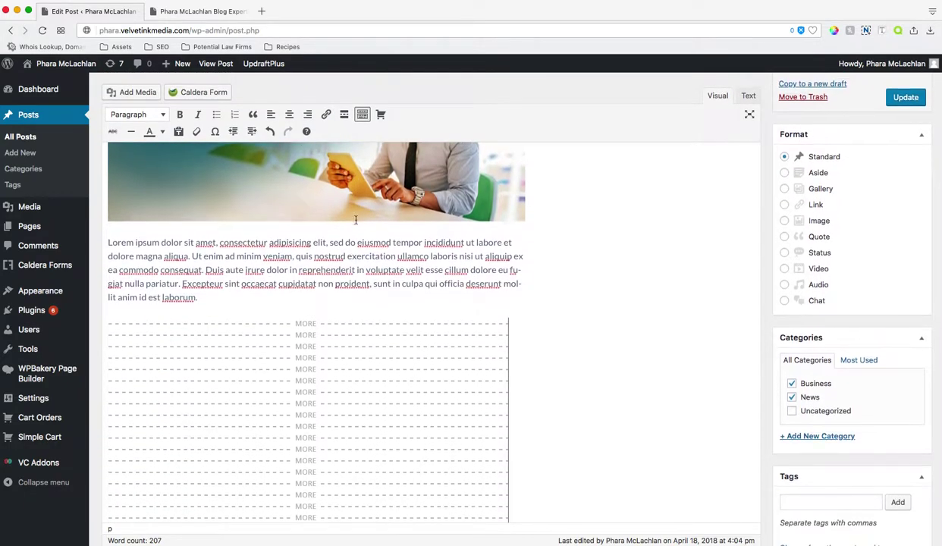
scroll(356, 227, down, 5)
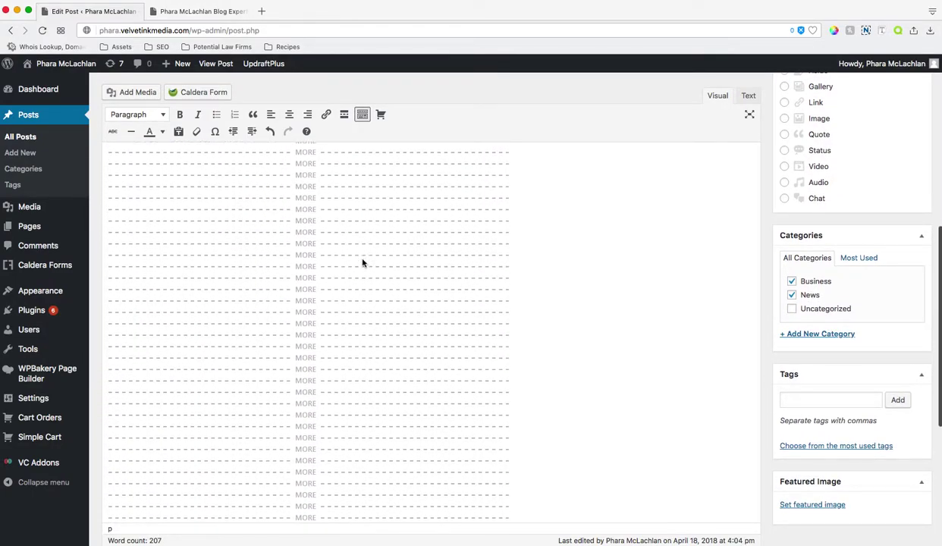
key(BackSpace)
key(BackSpace)
key(BackSpace)
key(BackSpace)
key(BackSpace)
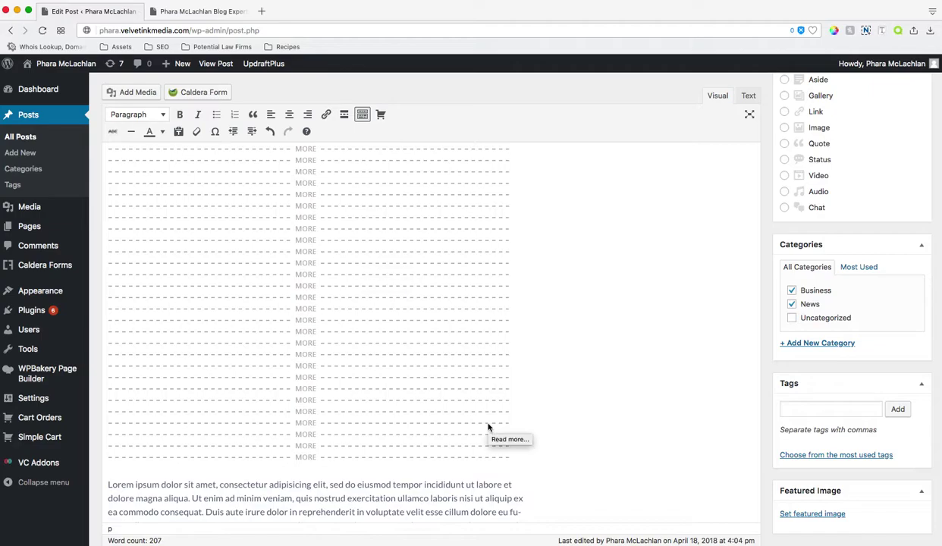
- Return to the top of the Edit Post screen and Update the post
scroll(383, 389, up, 1)
scroll(383, 390, up, 4)
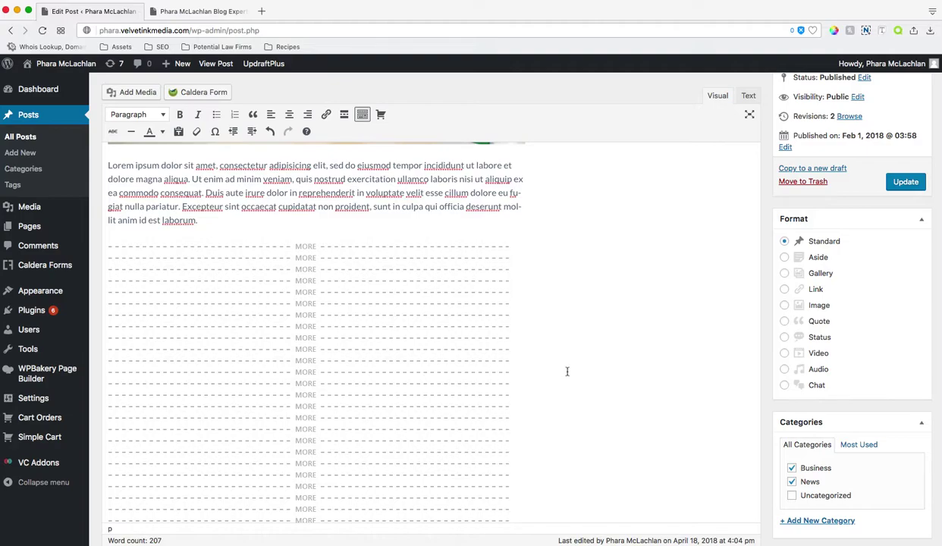
scroll(611, 361, up, 3)
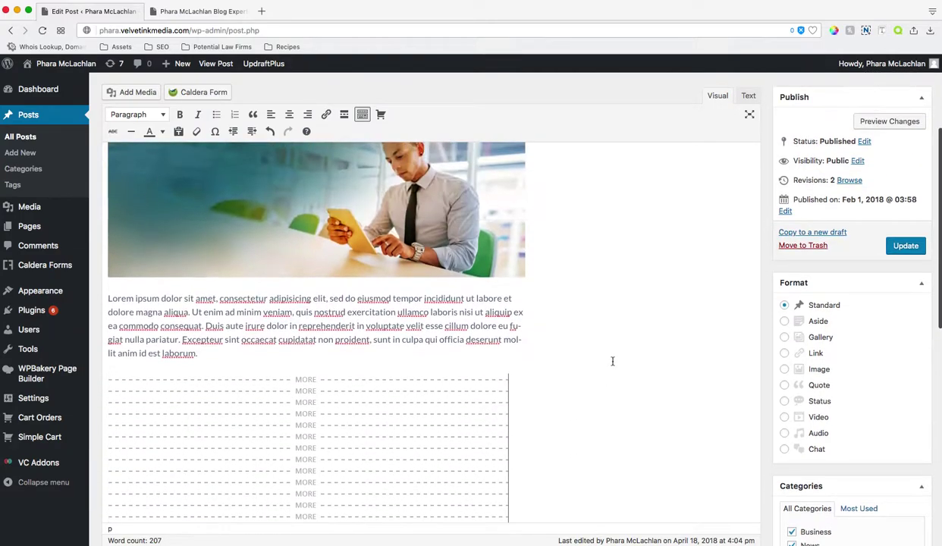
scroll(612, 361, down, 2)
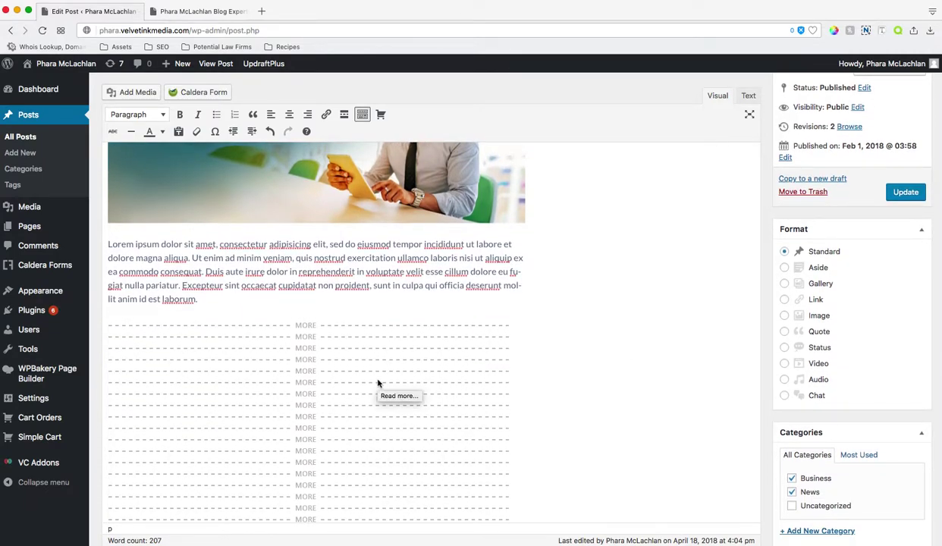
scroll(455, 375, up, 2)
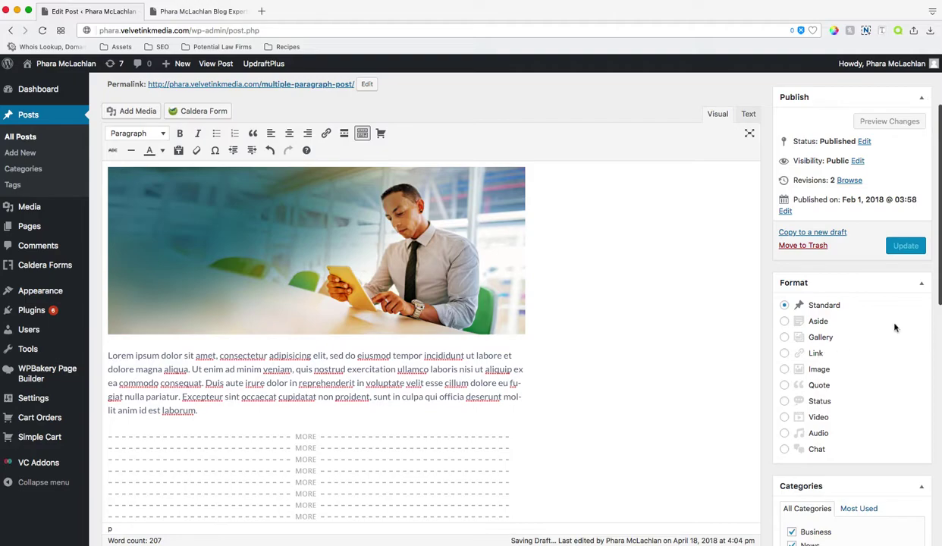
scroll(681, 335, up, 4)
click(901, 330)
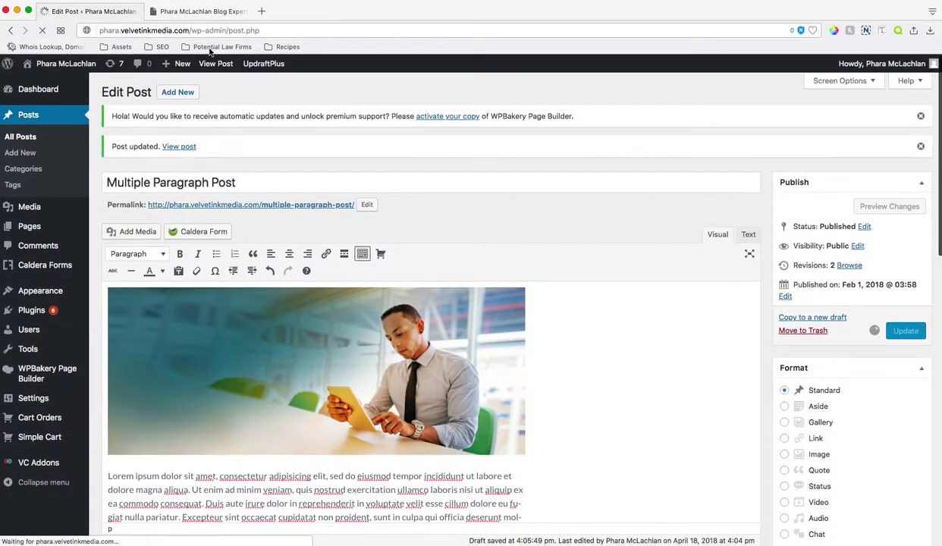
click(213, 11)
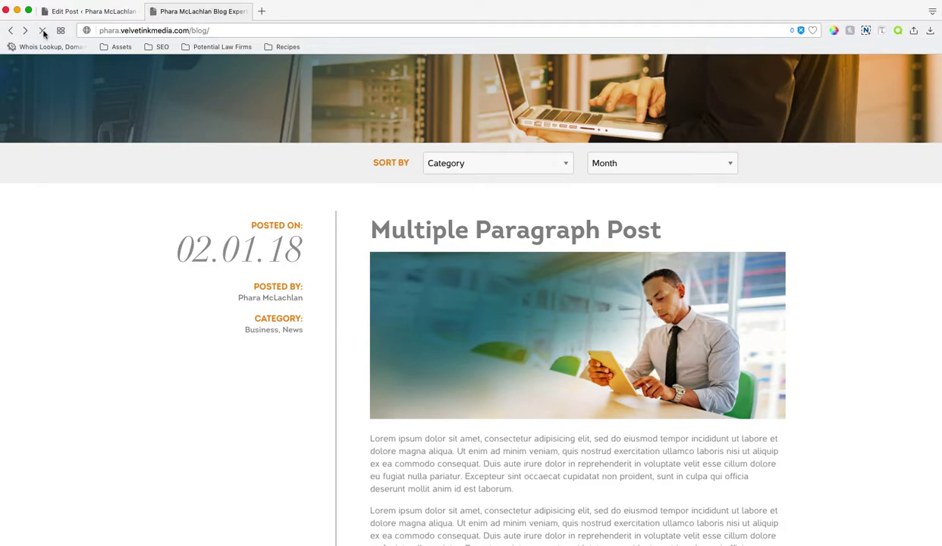
click(42, 31)
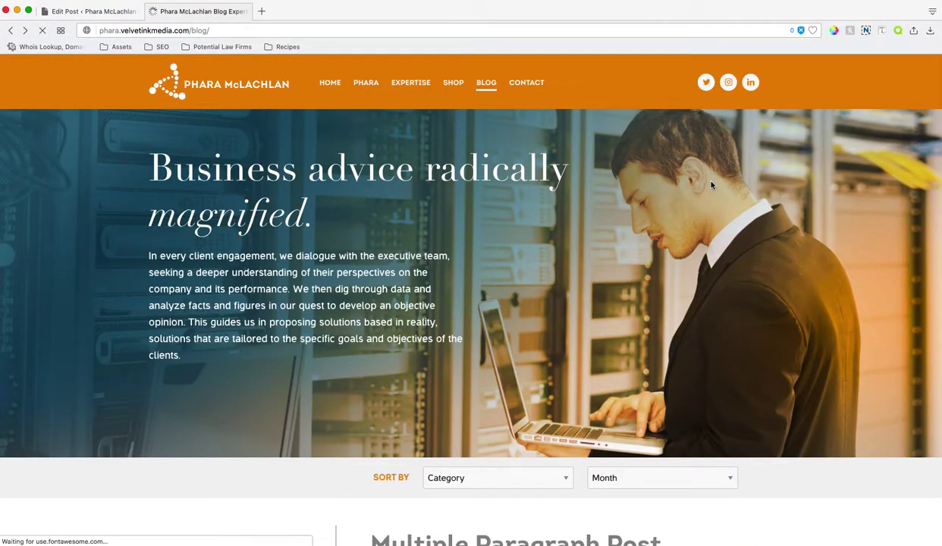
scroll(607, 347, down, 2)
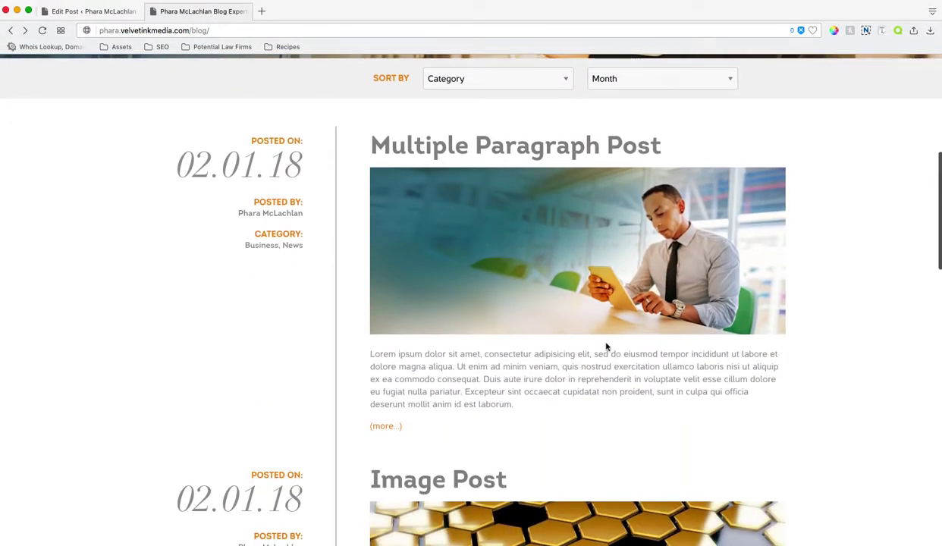
click(381, 426)
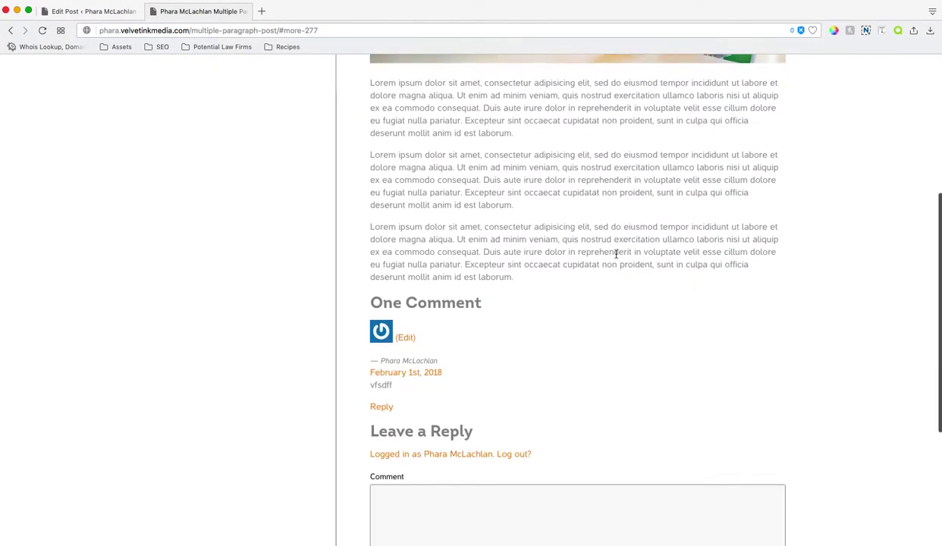
scroll(618, 255, down, 1)
scroll(447, 355, down, 5)
scroll(448, 354, up, 4)
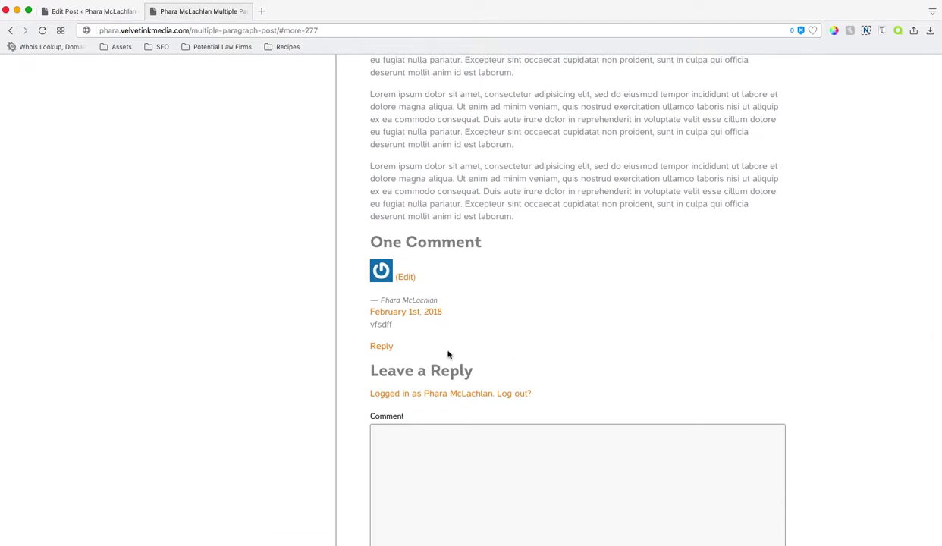
click(93, 12)
scroll(448, 272, down, 1)
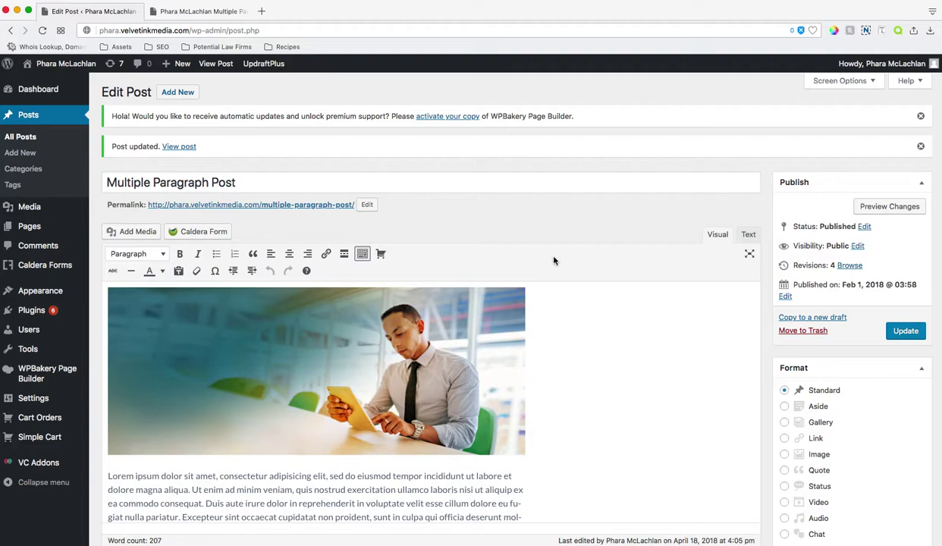
- Uncheck Allow comments and Allow trackbacks and pingbacks in Discussion, then Update the post
scroll(551, 258, down, 5)
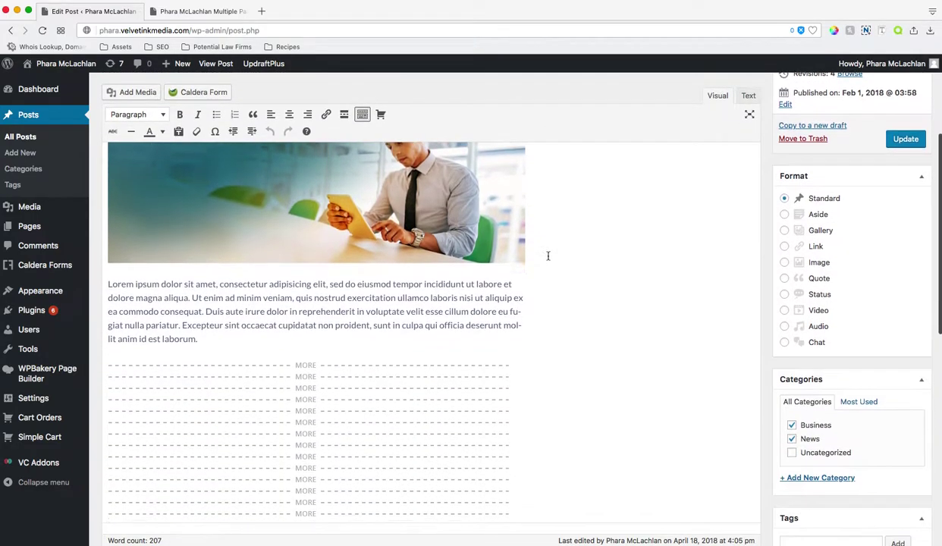
scroll(548, 255, down, 10)
scroll(529, 250, down, 3)
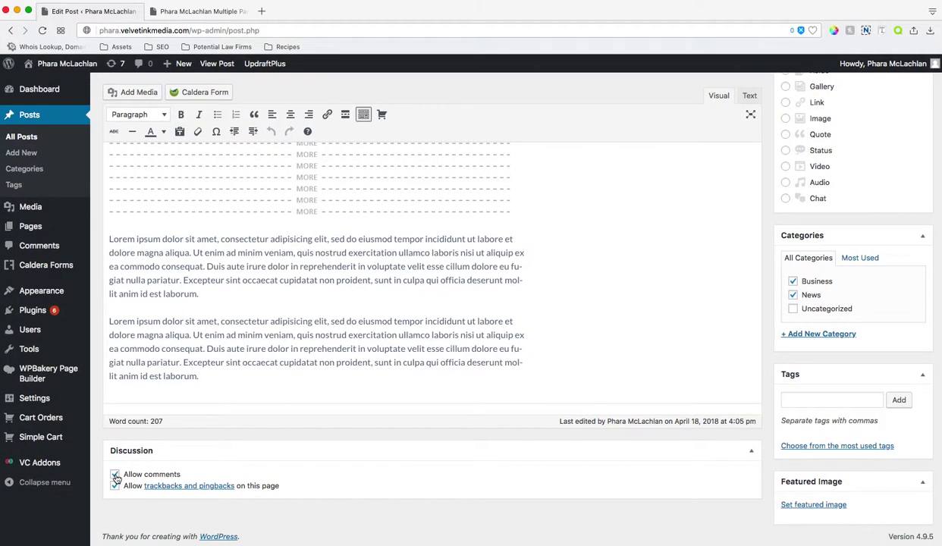
click(114, 475)
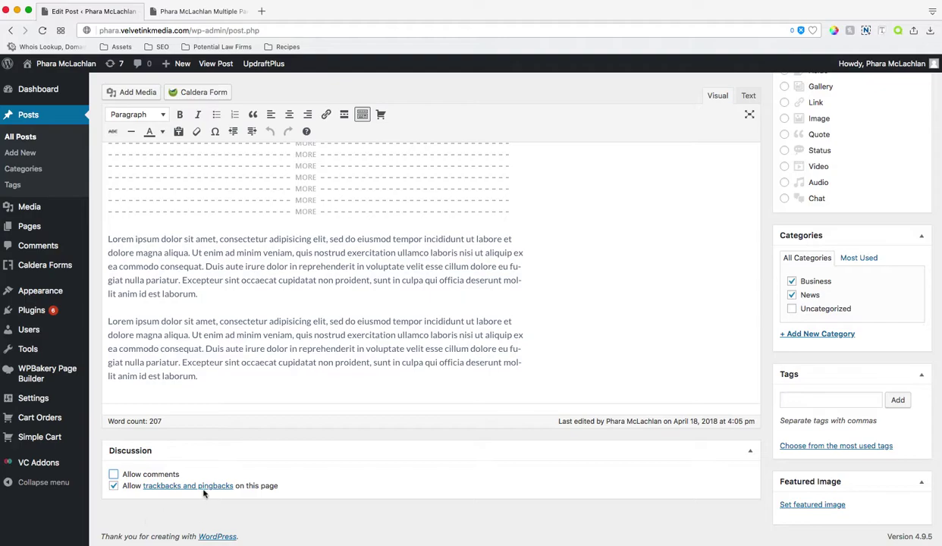
click(114, 486)
scroll(805, 319, up, 10)
click(903, 330)
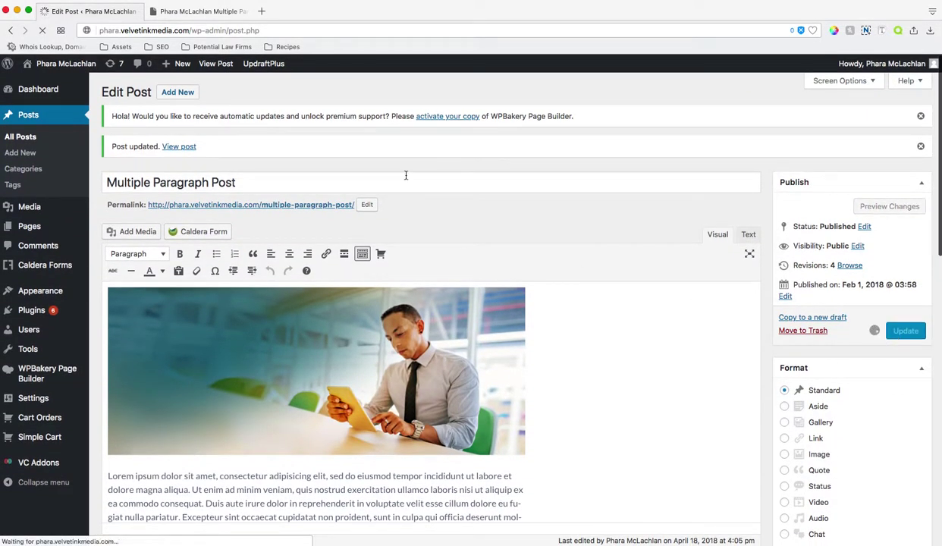
click(216, 12)
key(super+r)
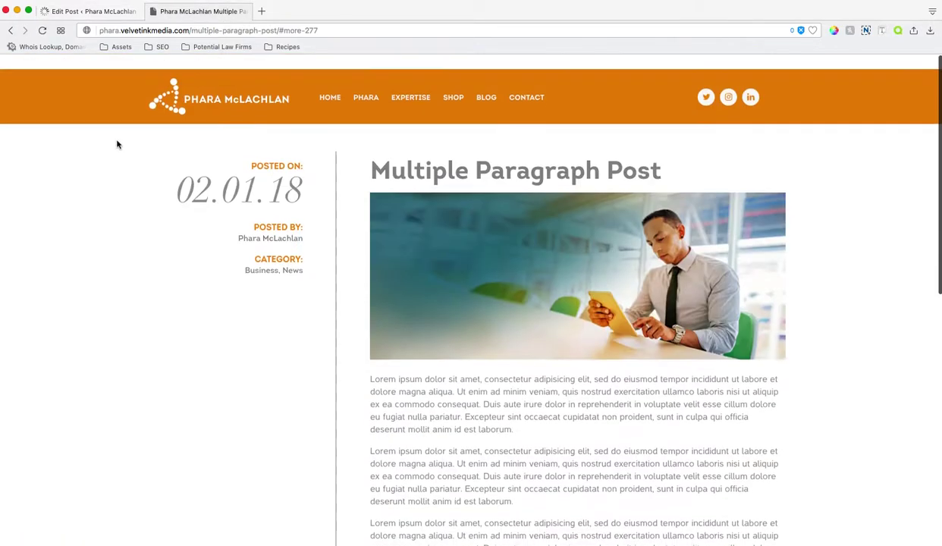
click(42, 30)
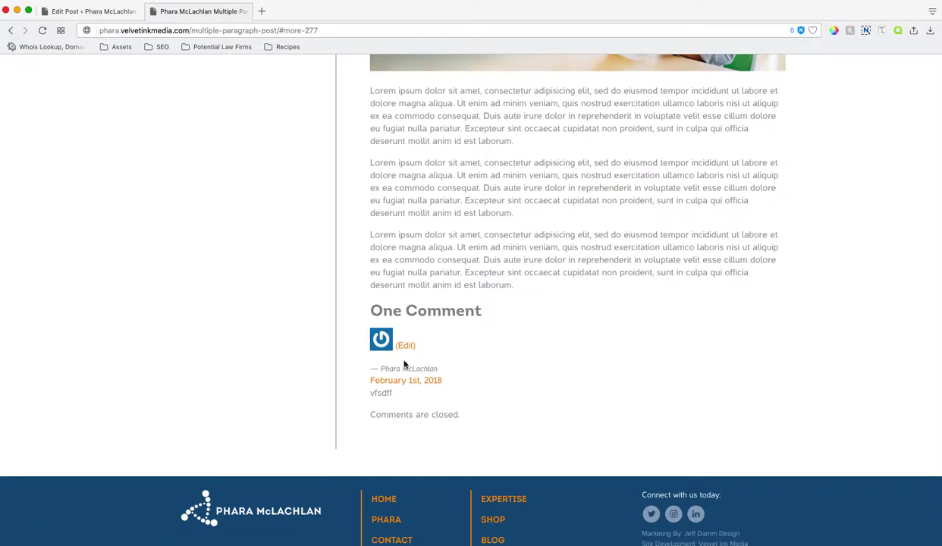
scroll(434, 437, up, 3)
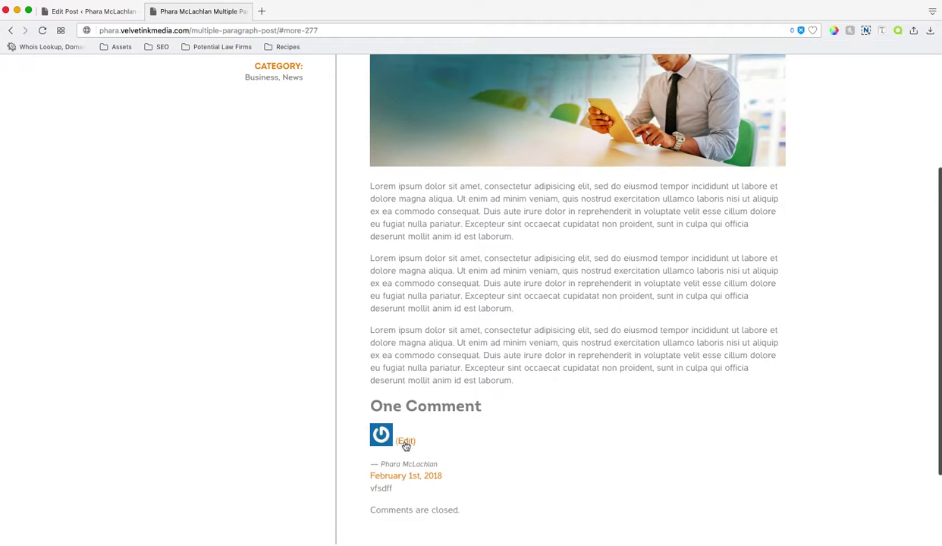
scroll(453, 443, up, 5)
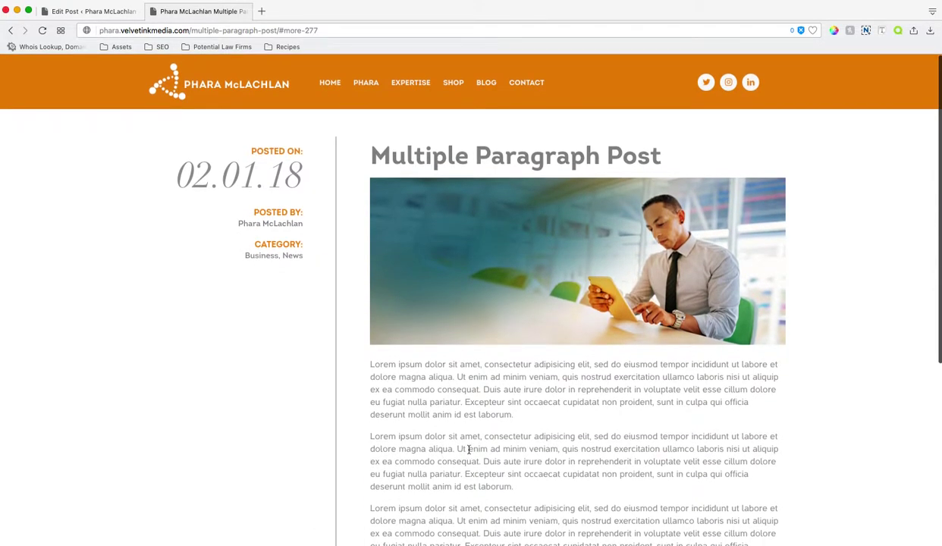
click(115, 12)
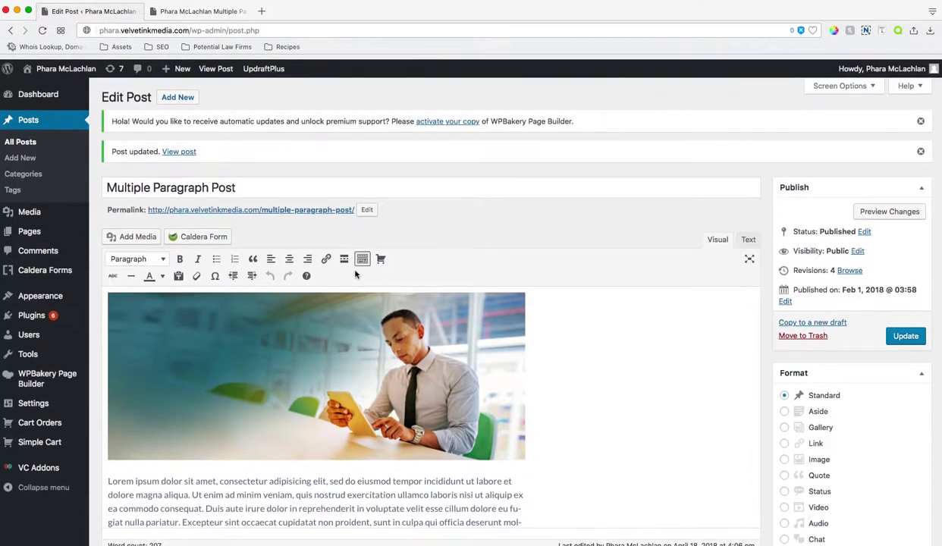
- Bold the phrase 'reprehenderit in voluptate velit' in the first paragraph
scroll(379, 307, down, 10)
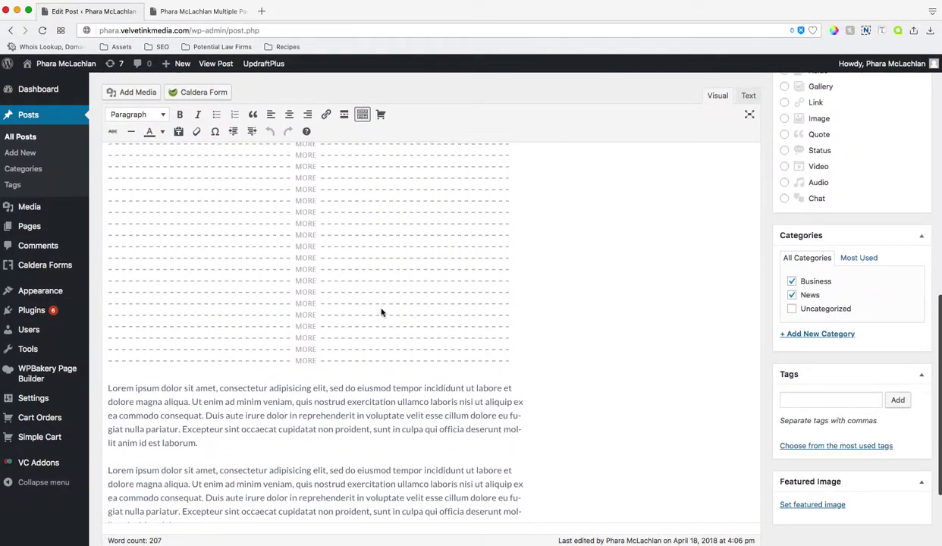
scroll(379, 313, down, 4)
scroll(375, 313, up, 15)
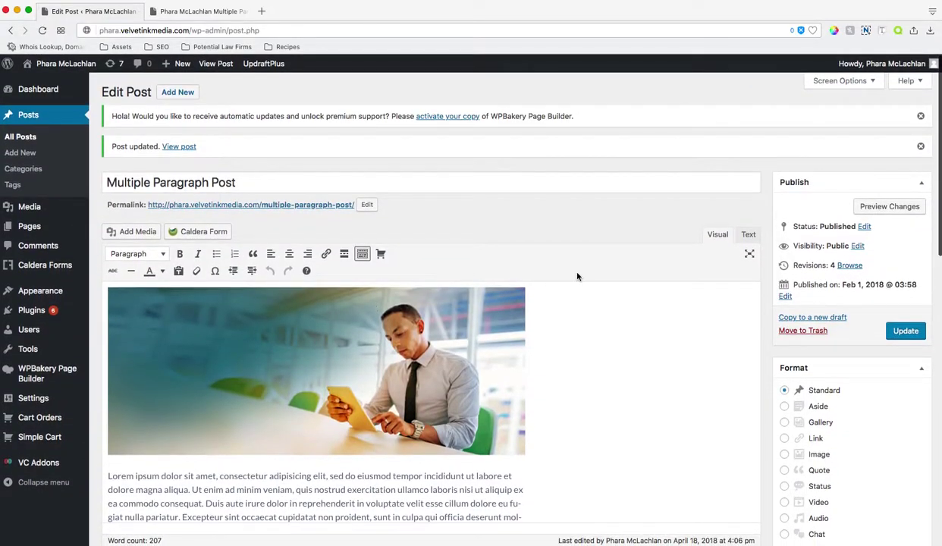
scroll(576, 276, down, 3)
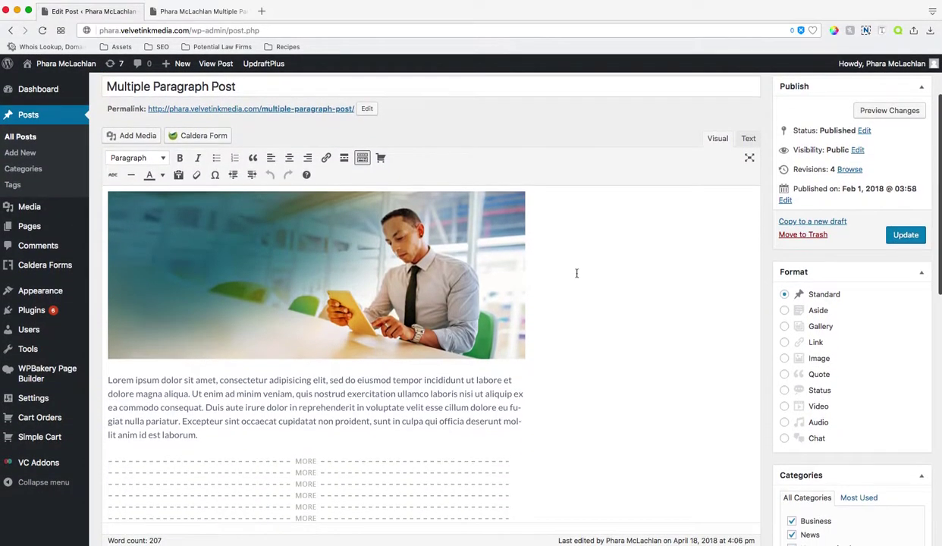
click(366, 407)
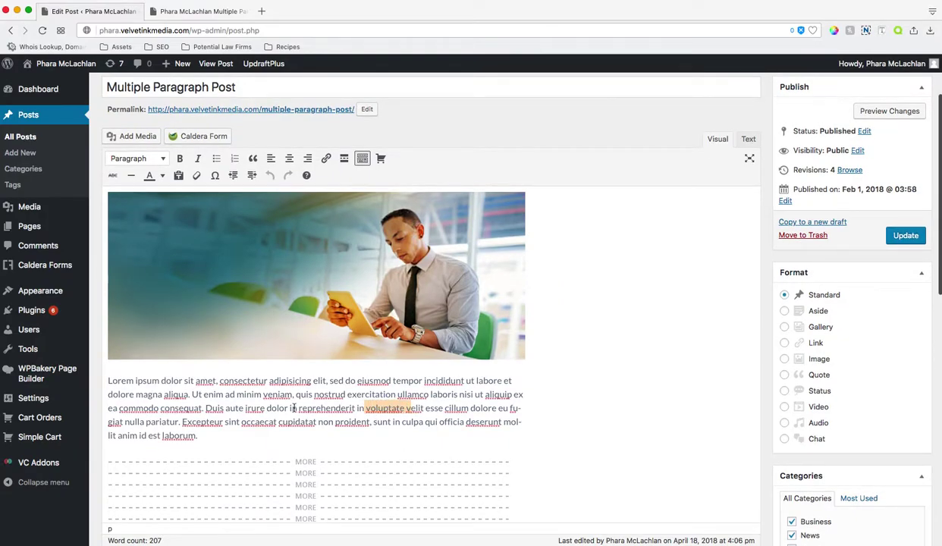
drag(296, 407, 423, 408)
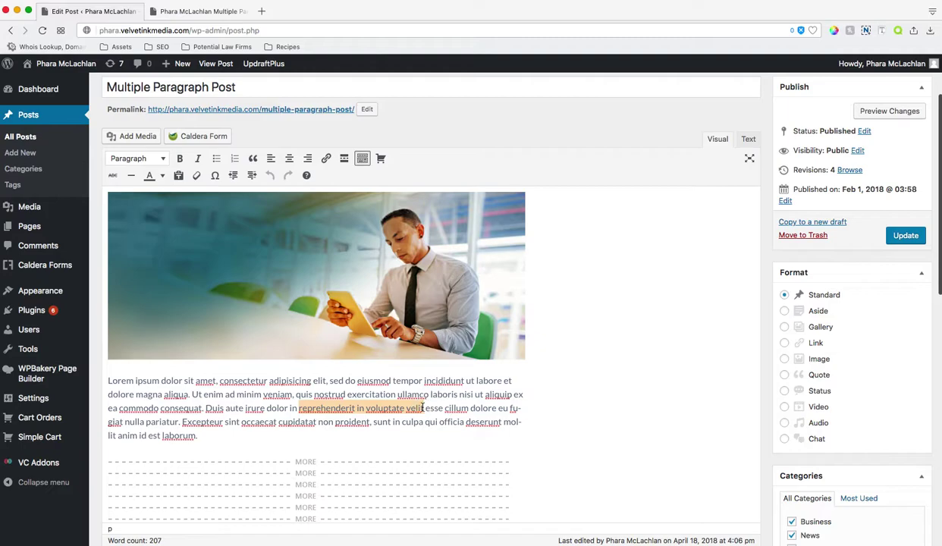
click(180, 158)
click(217, 408)
double_click(217, 408)
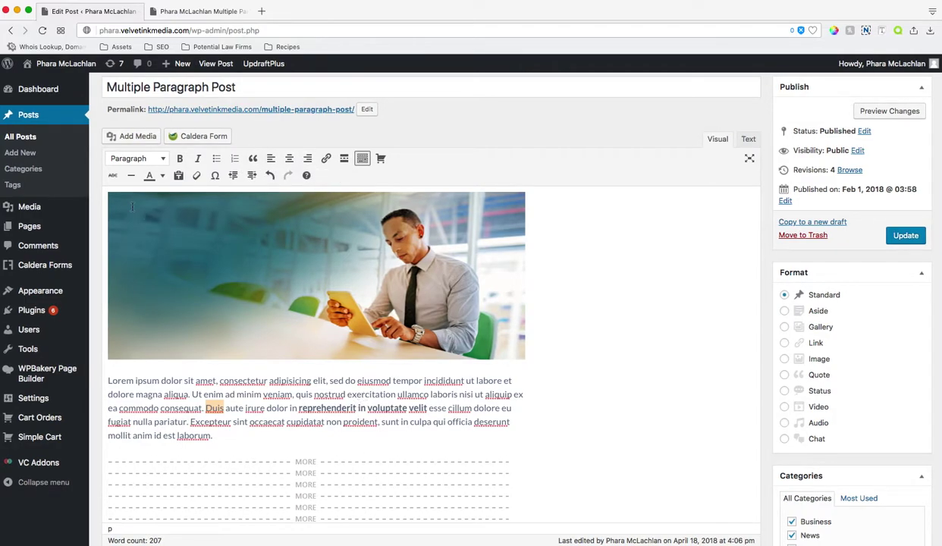
scroll(353, 204, up, 2)
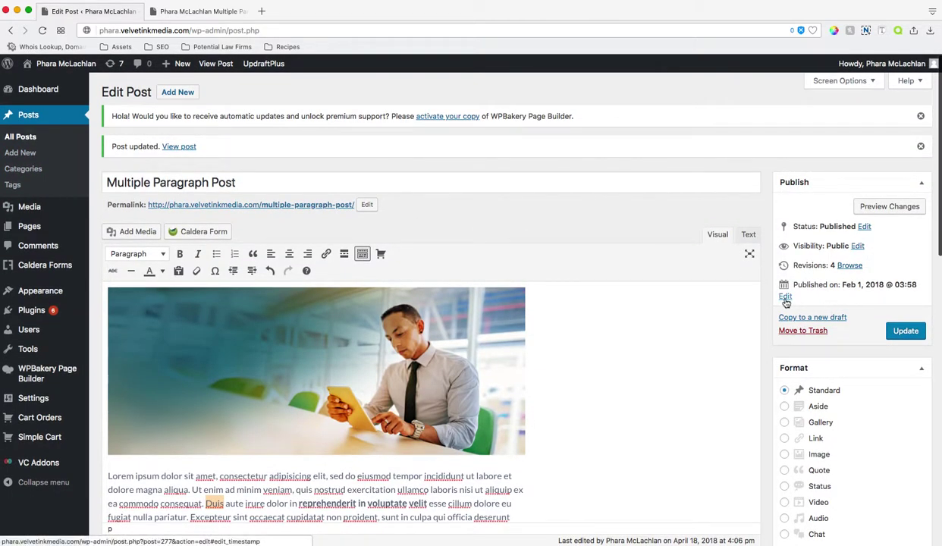
- Change the post's publish date to April 17, 2018
click(201, 11)
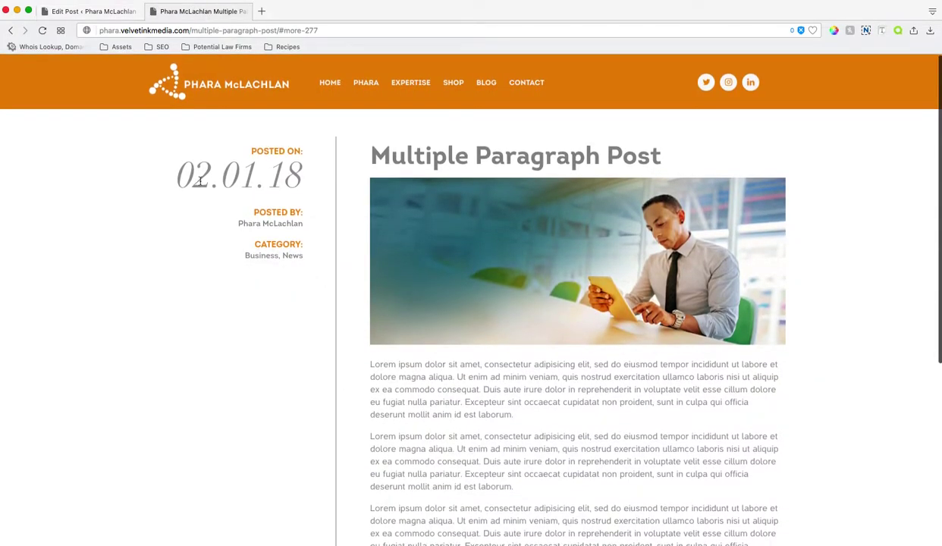
click(99, 11)
click(785, 296)
click(793, 301)
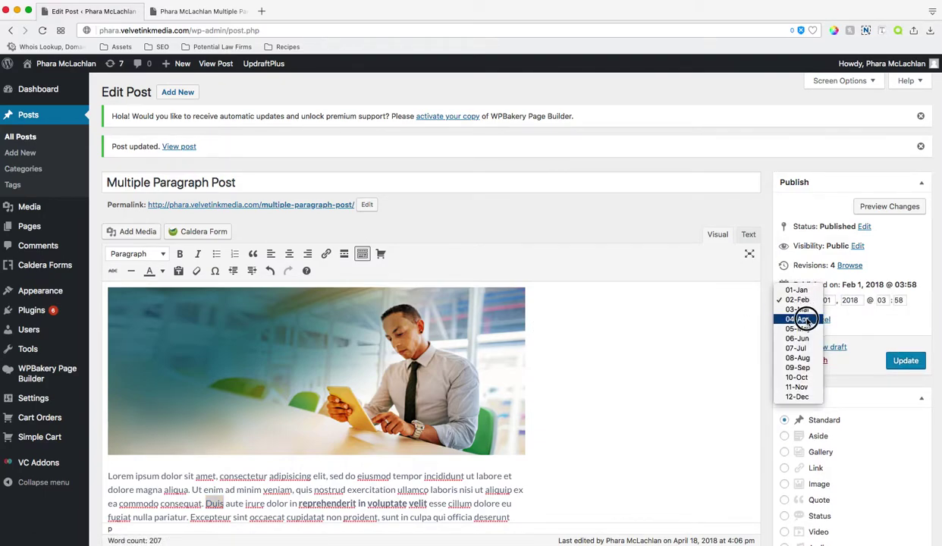
click(797, 326)
double_click(832, 300)
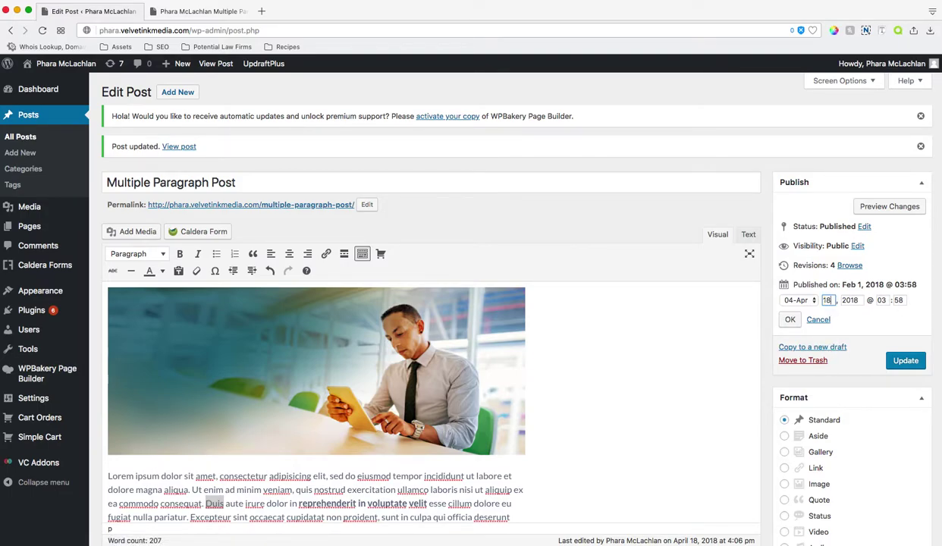
click(790, 320)
- Update the post and reload the live post to show the new date
click(906, 333)
click(201, 10)
click(44, 30)
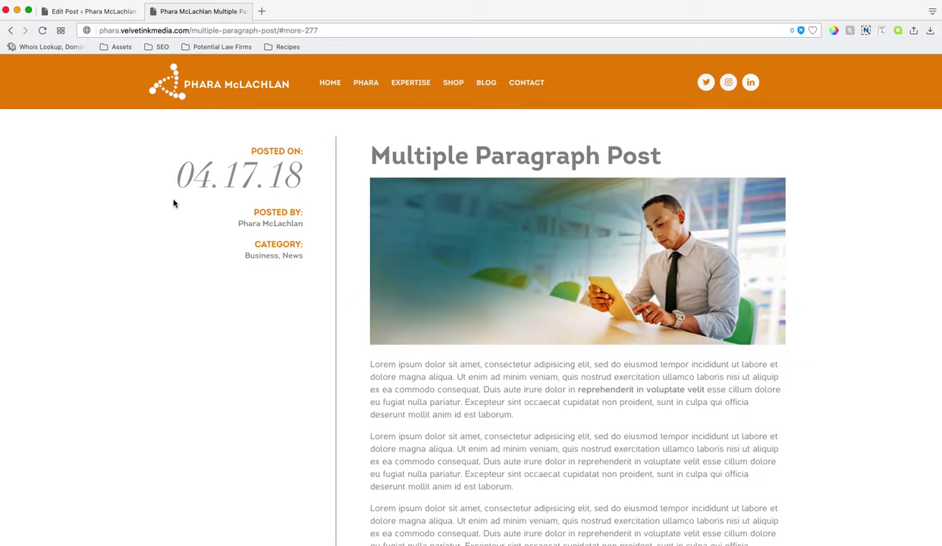
- Check the live post for the 04.17.18 date, then return to the Multiple Paragraph Post editor
drag(179, 171, 309, 179)
scroll(308, 181, down, 1)
scroll(308, 181, down, 10)
scroll(379, 152, up, 10)
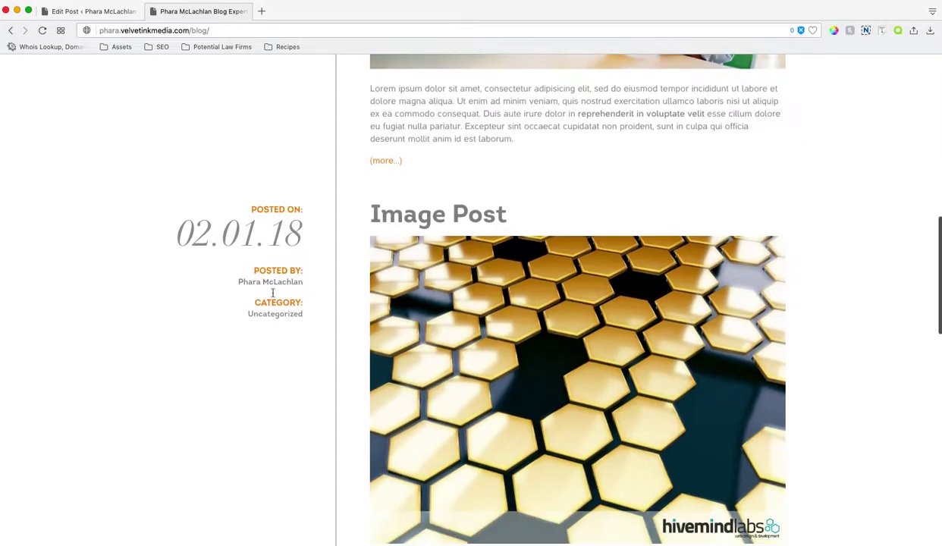
scroll(272, 293, down, 7)
scroll(273, 295, up, 11)
click(106, 12)
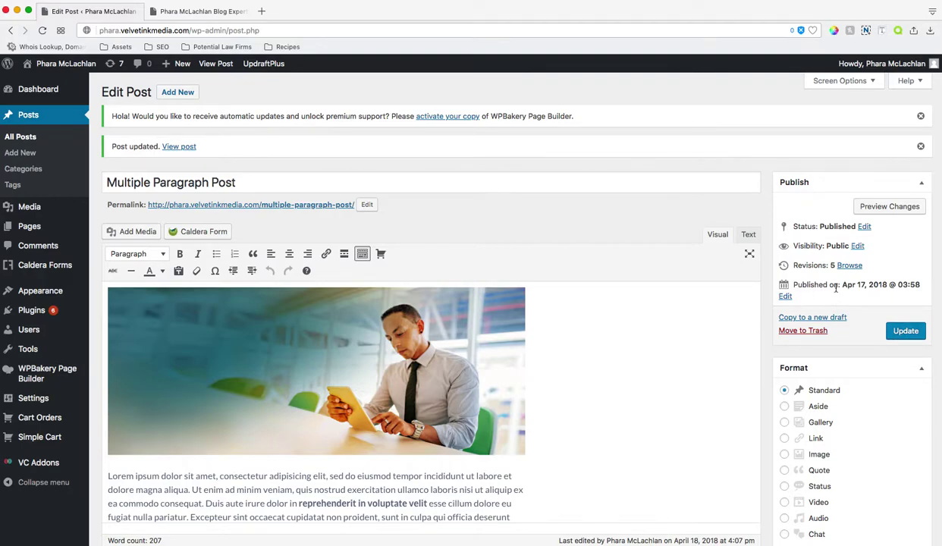
drag(794, 285, 918, 283)
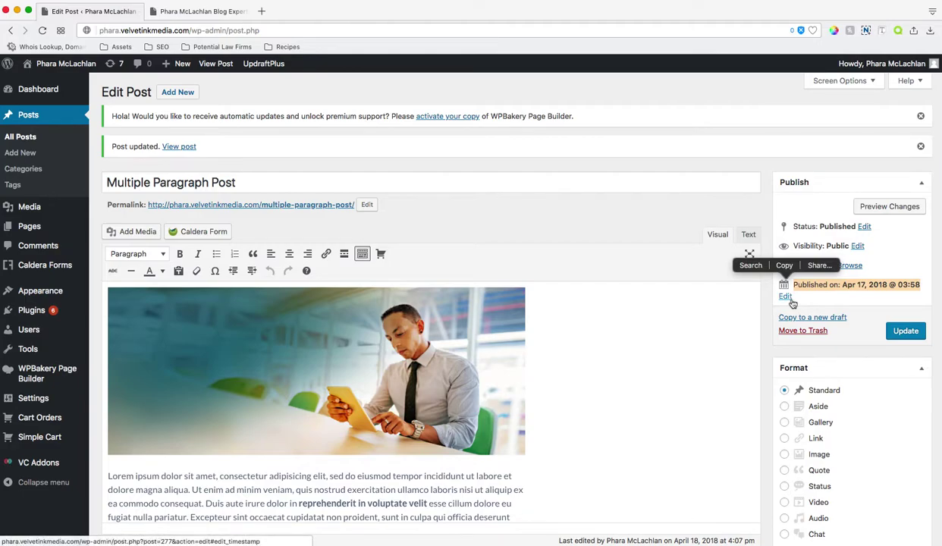